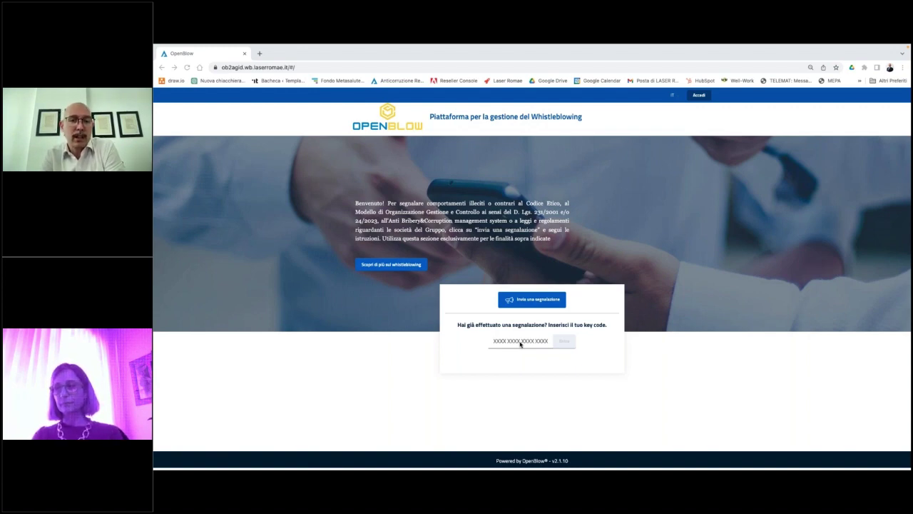
# Start a new report in the Segnalazioni Anticorruzione 24/2023 context and proceed to the form.
pyautogui.click(534, 300)
pyautogui.click(485, 335)
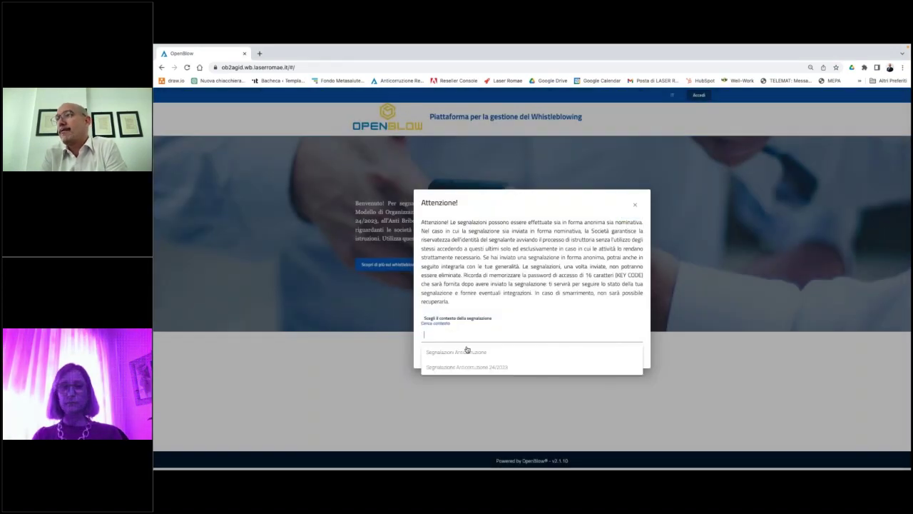
pyautogui.click(635, 206)
pyautogui.click(527, 300)
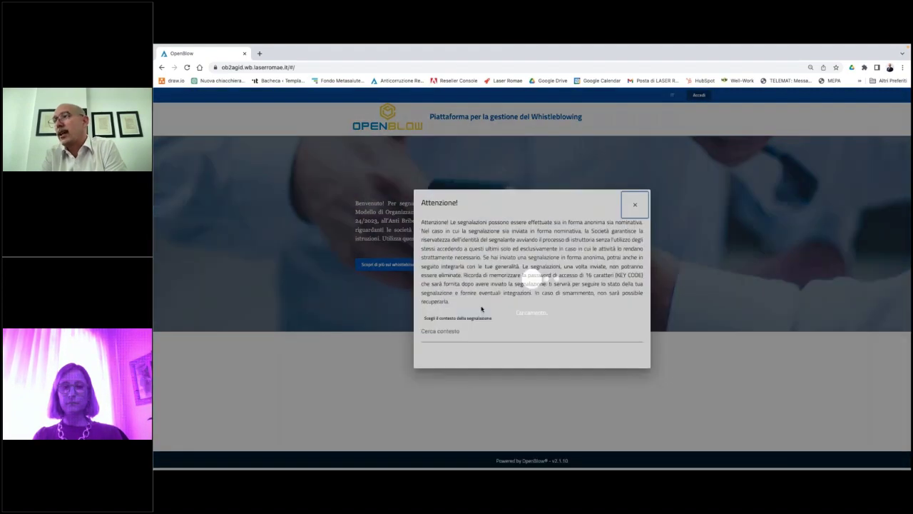
pyautogui.click(469, 329)
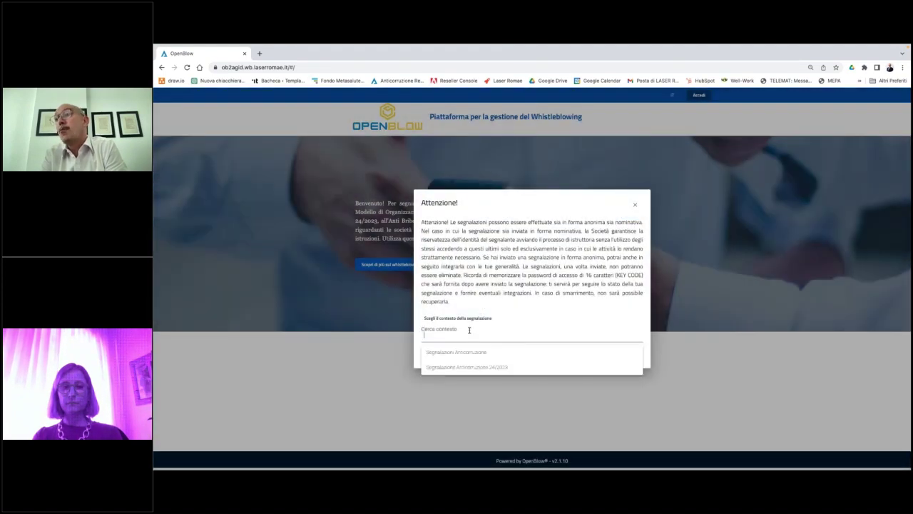
pyautogui.click(482, 367)
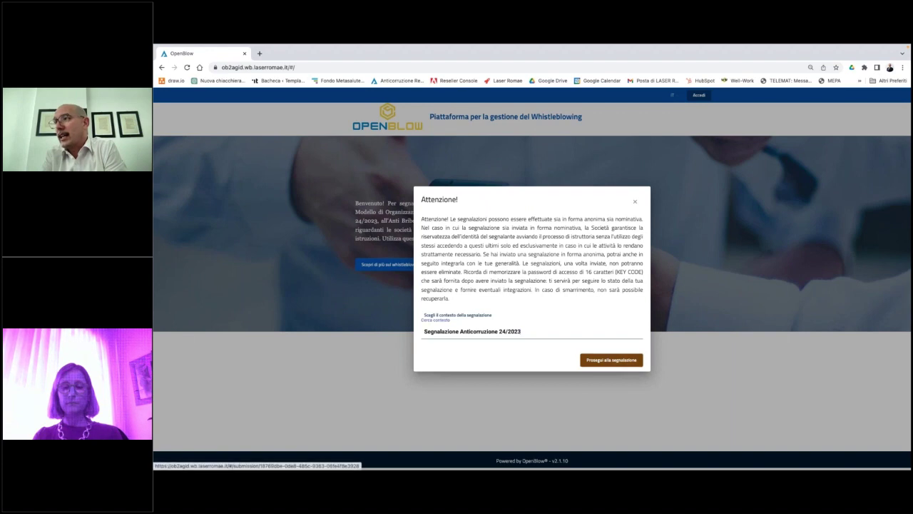
pyautogui.click(612, 360)
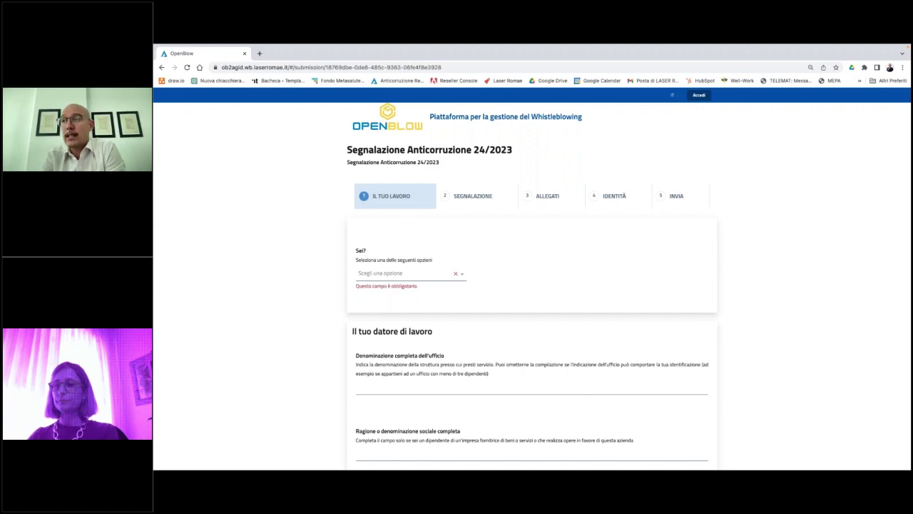
# Answer 'Sei?' with Dipendente.
pyautogui.scroll(-1, 309, 297)
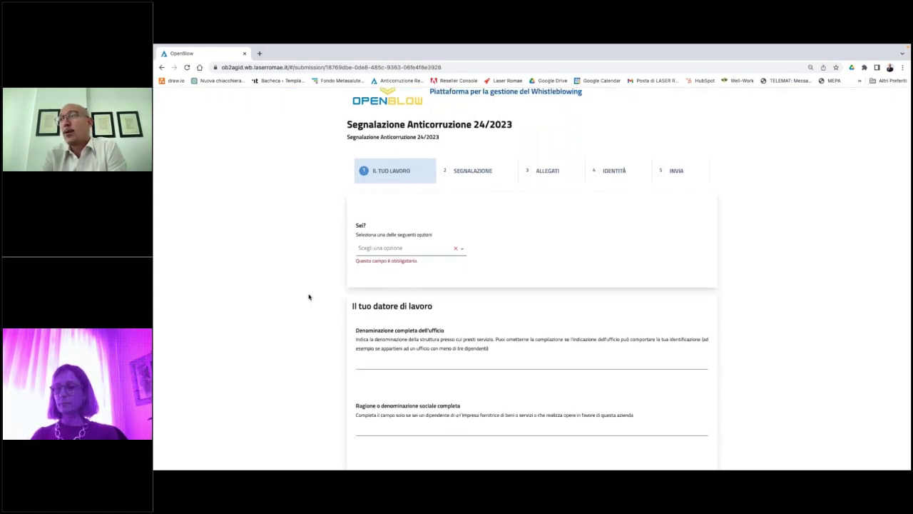
pyautogui.scroll(-1, 319, 278)
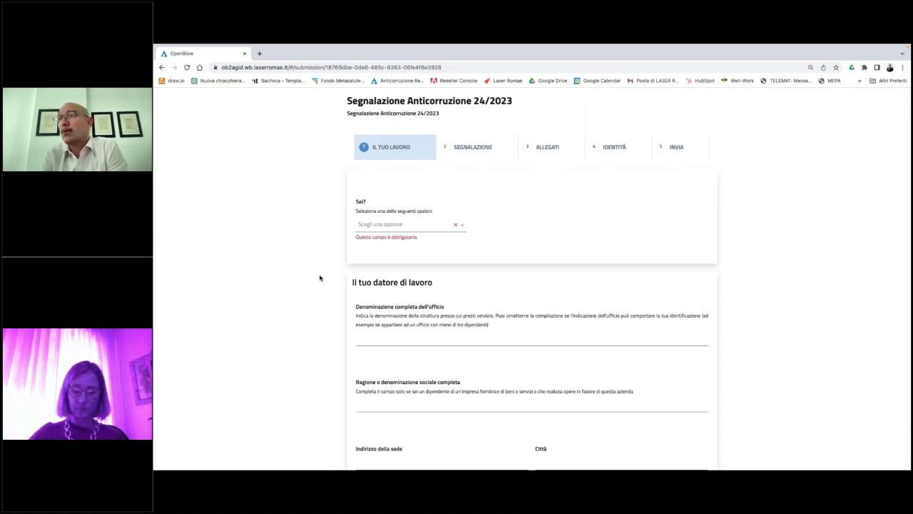
pyautogui.scroll(-1, 392, 206)
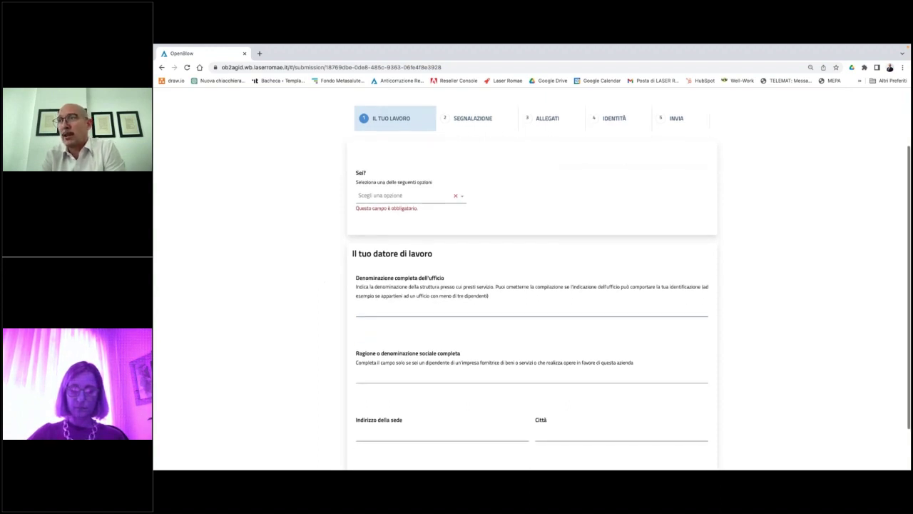
pyautogui.click(382, 186)
pyautogui.click(313, 186)
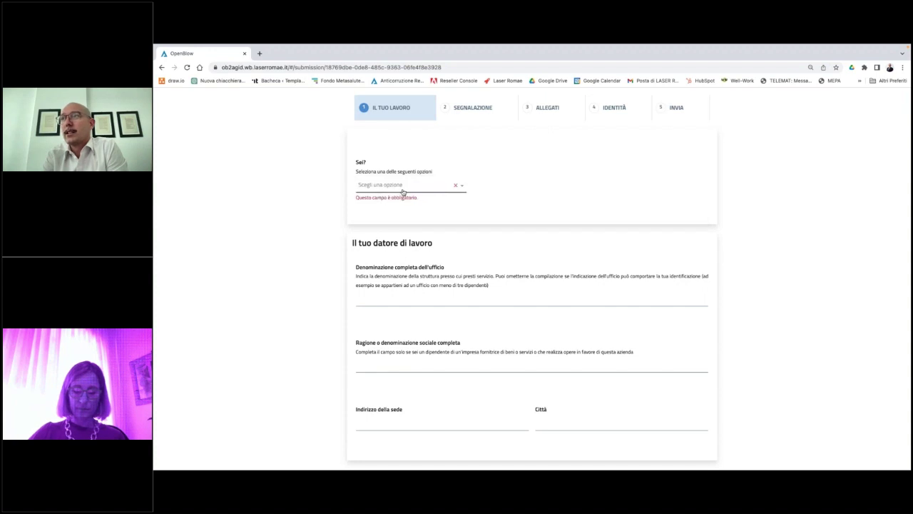
pyautogui.click(395, 189)
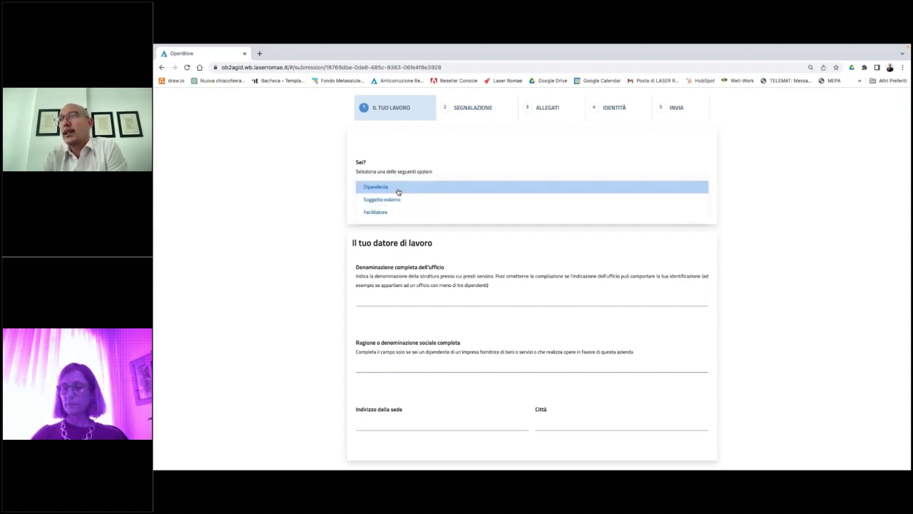
pyautogui.click(398, 189)
# Set Descrizione soggetto to Dipendente tempo indeterminato and continue to the Segnalazione step.
pyautogui.click(400, 233)
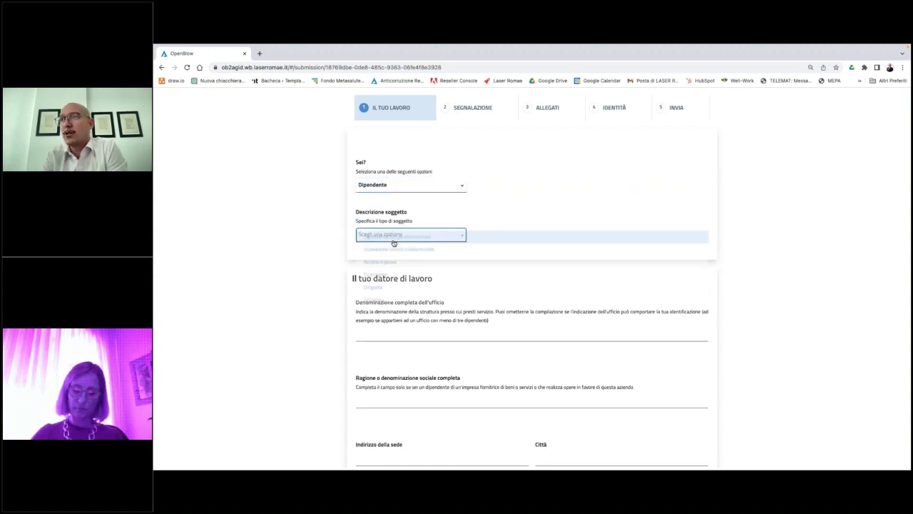
pyautogui.click(400, 235)
pyautogui.scroll(-2, 532, 278)
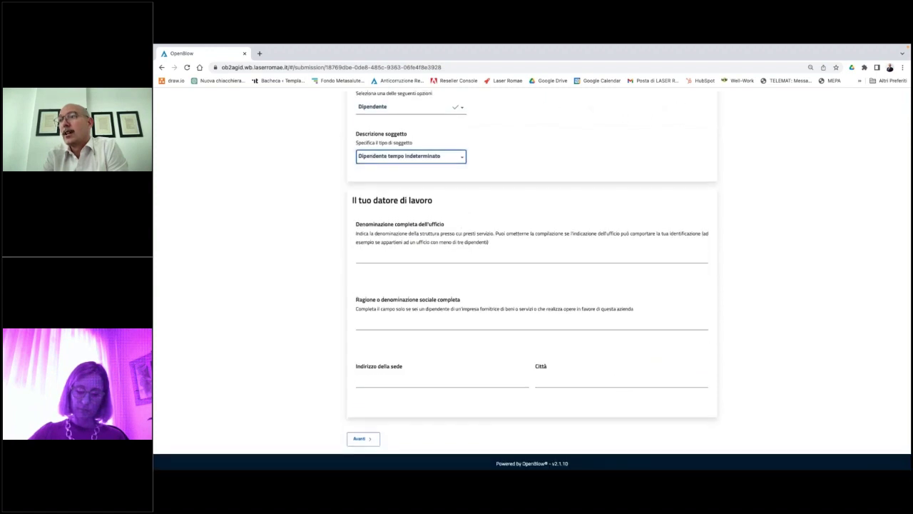
pyautogui.click(361, 437)
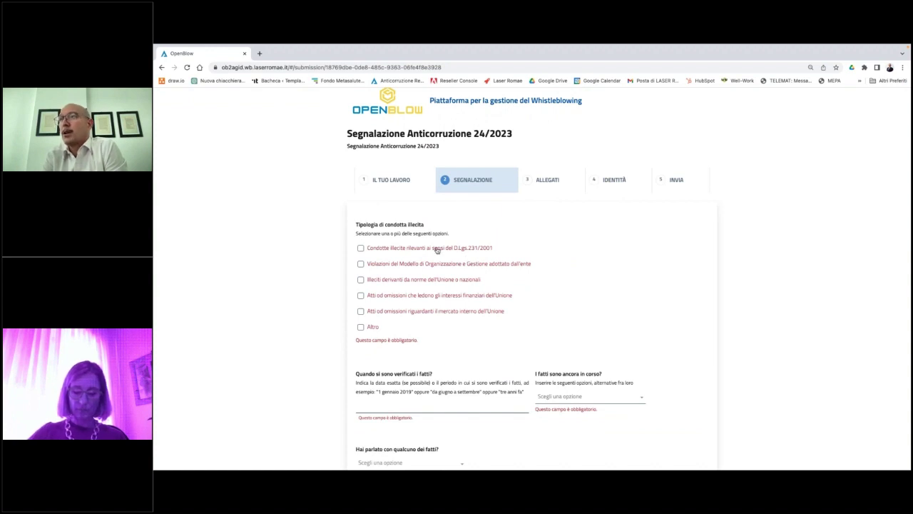
# Tick the D.Lgs.231/2001 conduct, enter 'test' as the timing, and mark the facts ongoing (Sì).
pyautogui.click(436, 250)
pyautogui.scroll(-1, 410, 357)
pyautogui.click(408, 367)
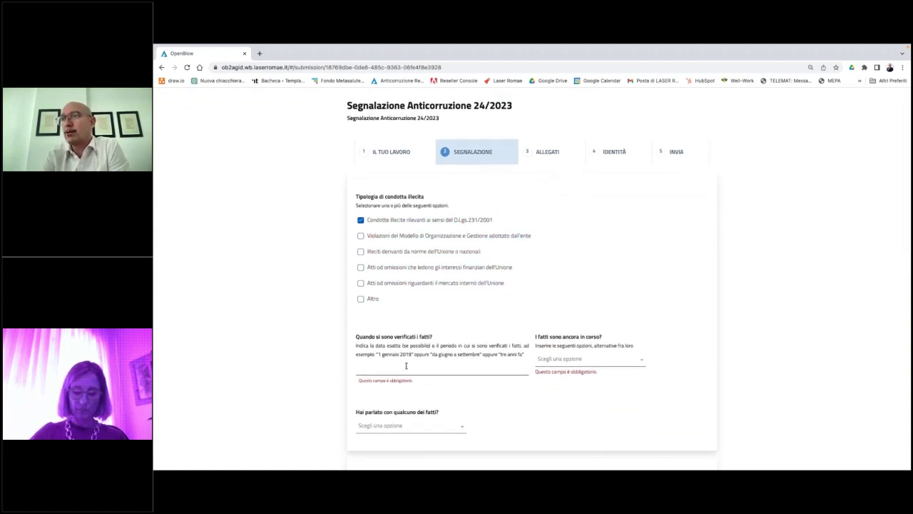
pyautogui.write('test')
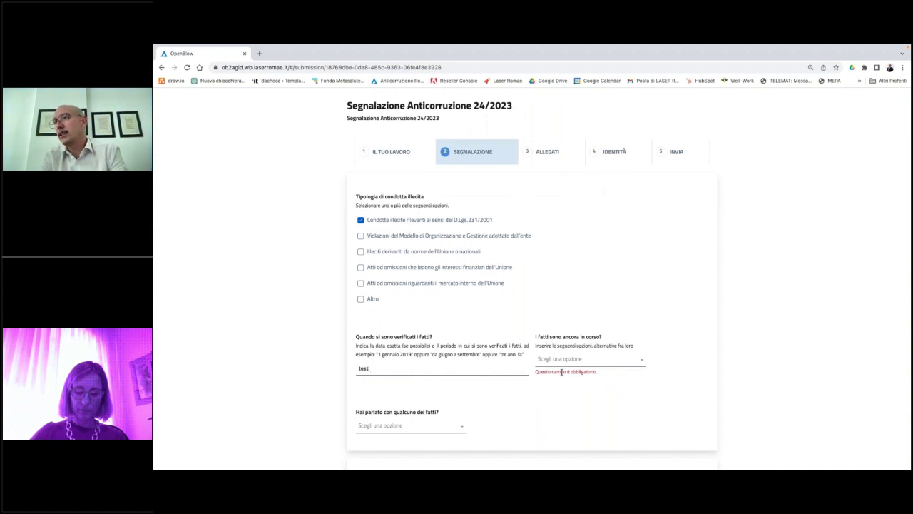
pyautogui.click(570, 360)
pyautogui.click(563, 385)
# Record that the facts were discussed with someone, choosing Avvocato.
pyautogui.scroll(-2, 565, 393)
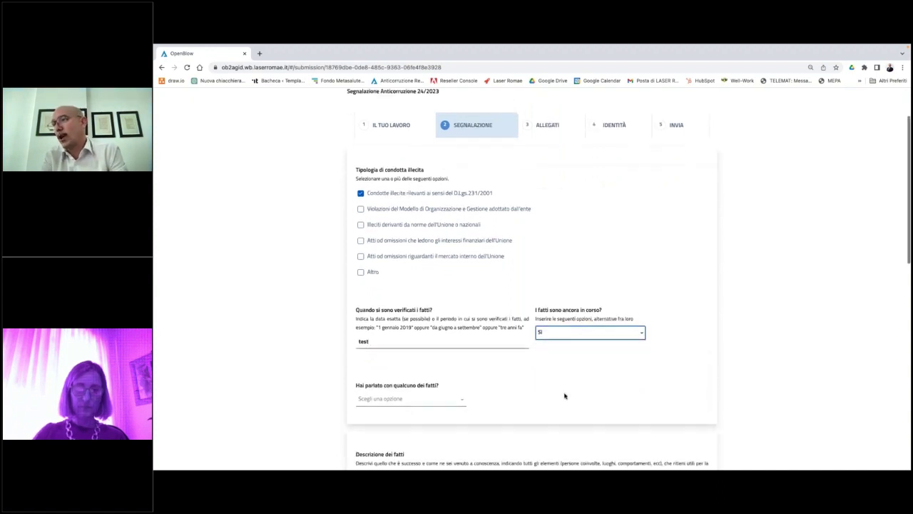
pyautogui.scroll(-1, 564, 395)
pyautogui.click(403, 311)
pyautogui.click(402, 313)
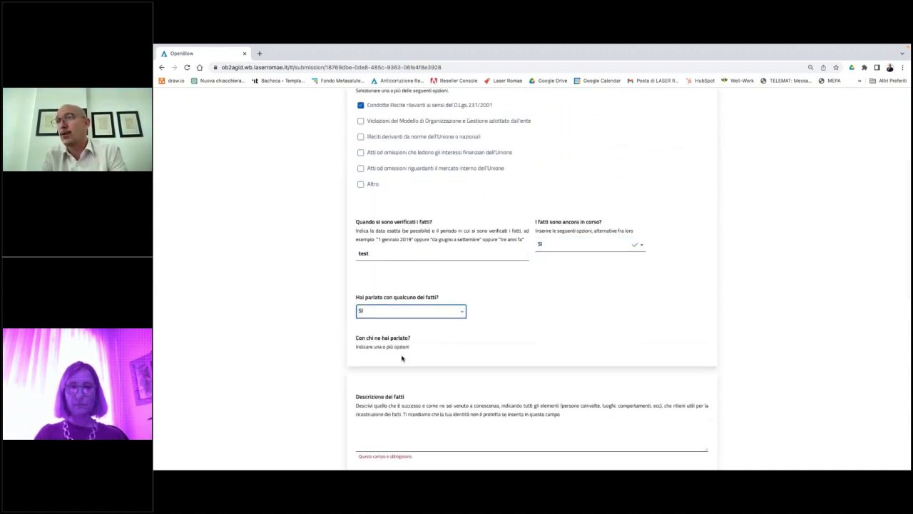
pyautogui.click(385, 361)
pyautogui.click(408, 358)
pyautogui.click(428, 336)
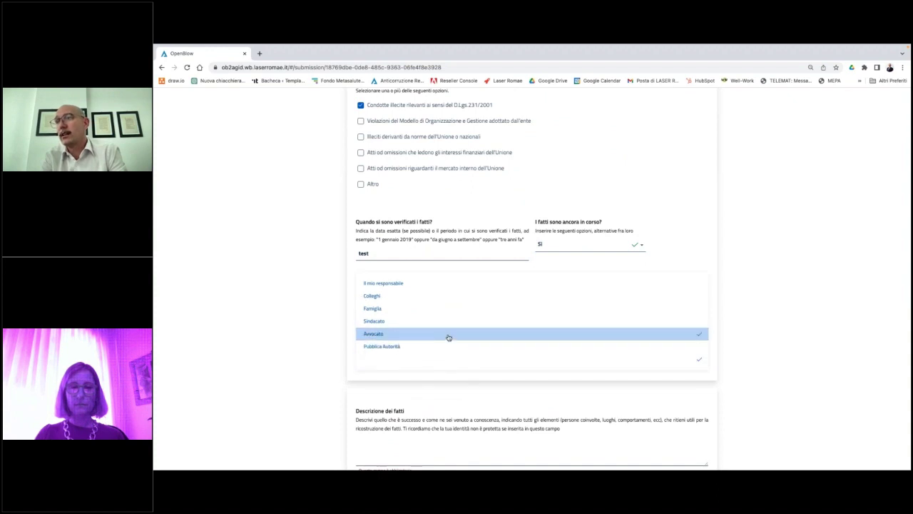
# Write 'test' as the facts' description and continue to the Allegati step.
pyautogui.scroll(-1, 449, 336)
pyautogui.scroll(-1, 437, 386)
pyautogui.click(437, 378)
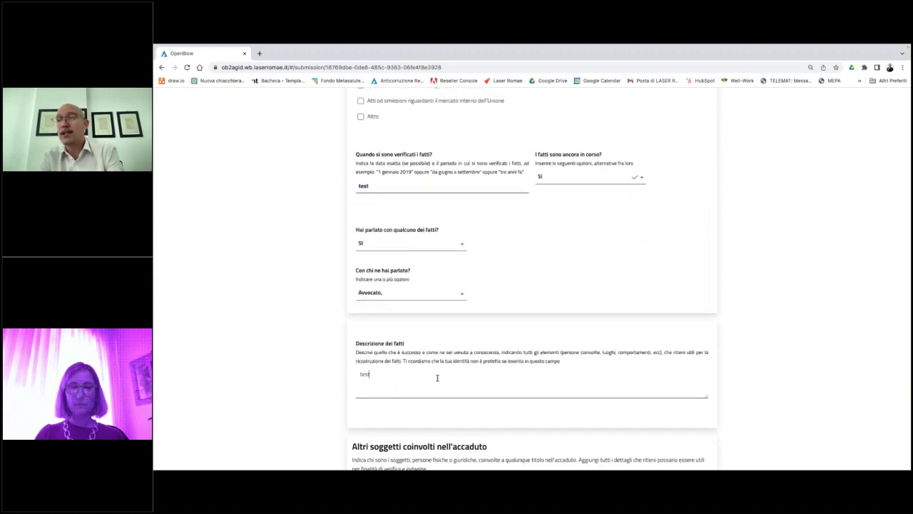
pyautogui.write('test')
pyautogui.scroll(-5, 437, 377)
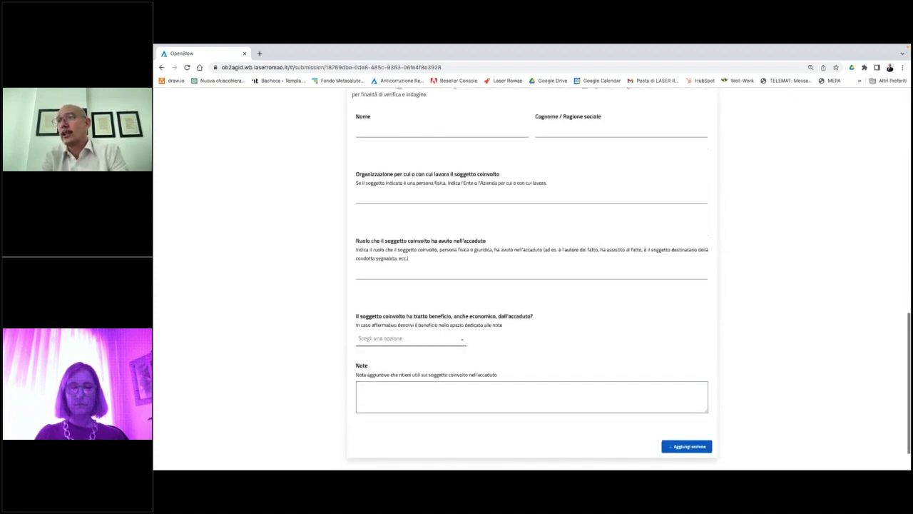
pyautogui.scroll(-1, 532, 286)
pyautogui.click(404, 438)
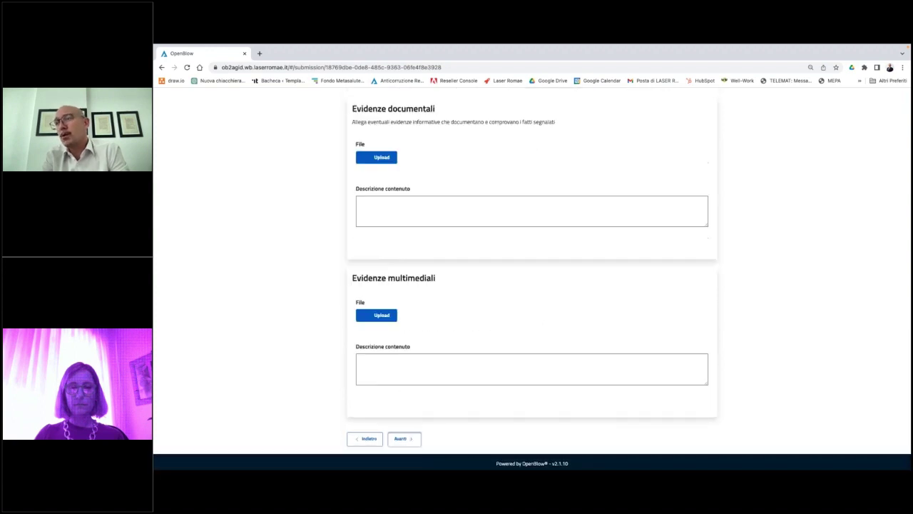
# Leave the documentary evidence and attachments empty and continue to the Identità step.
pyautogui.click(359, 322)
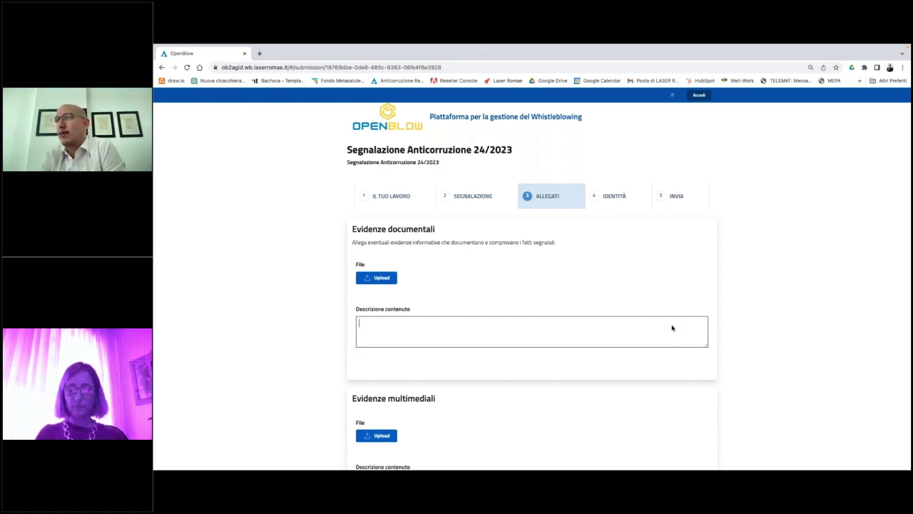
pyautogui.scroll(-1, 616, 286)
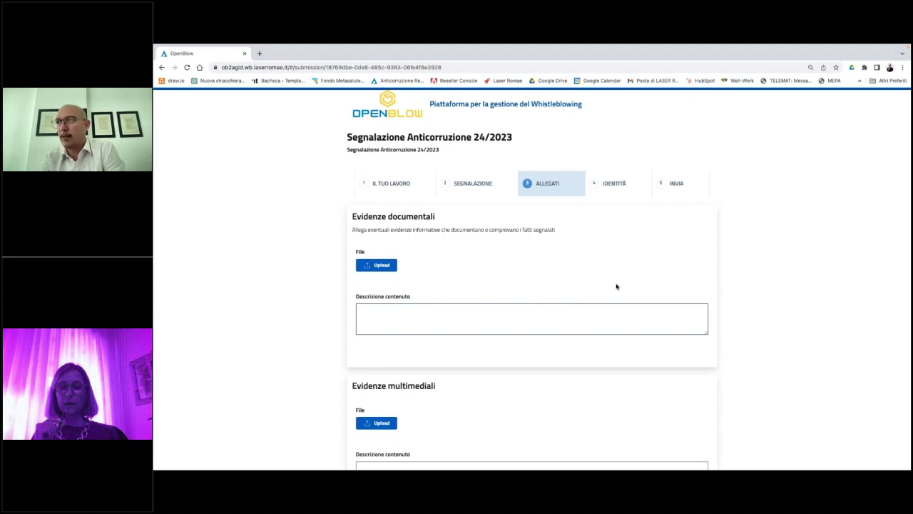
pyautogui.scroll(-1, 593, 296)
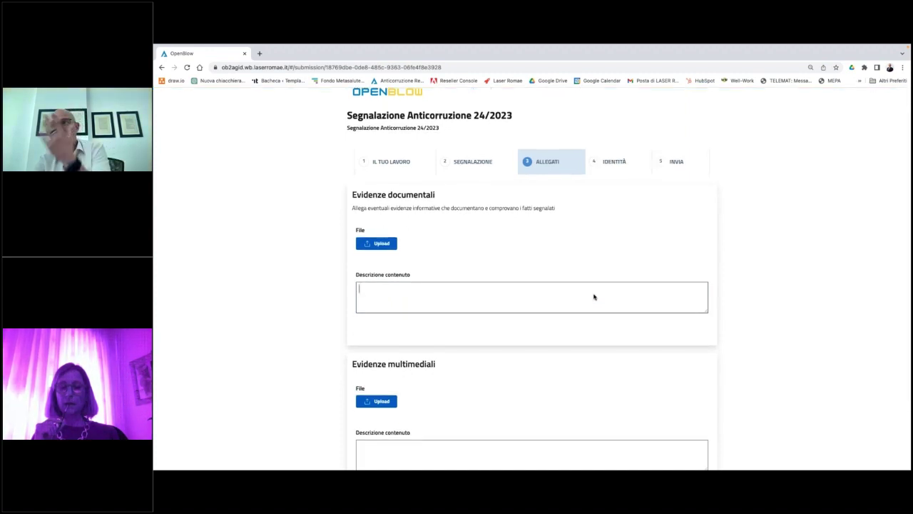
pyautogui.scroll(-1, 544, 294)
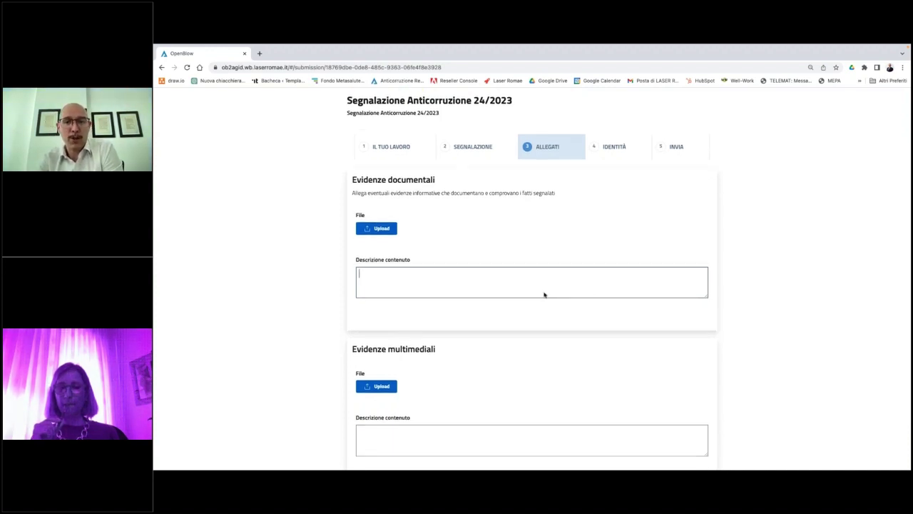
pyautogui.scroll(-1, 543, 295)
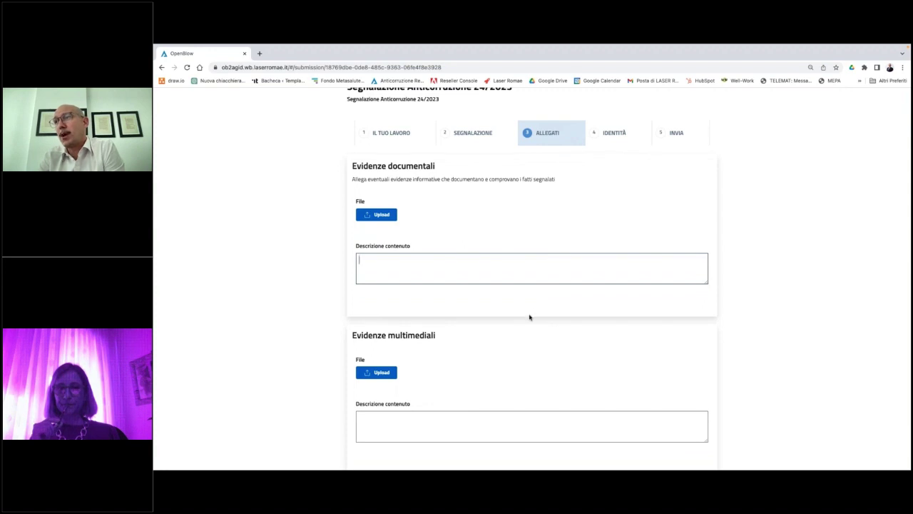
pyautogui.scroll(-1, 530, 316)
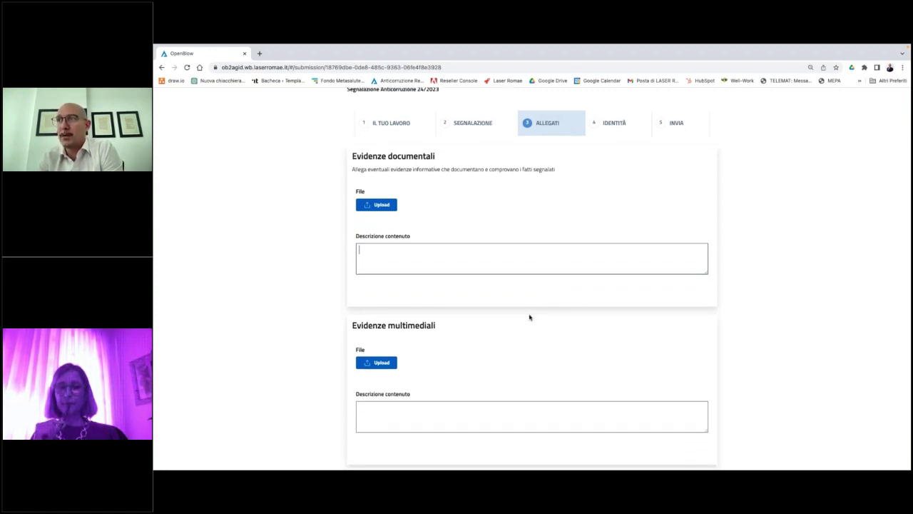
pyautogui.scroll(-1, 529, 316)
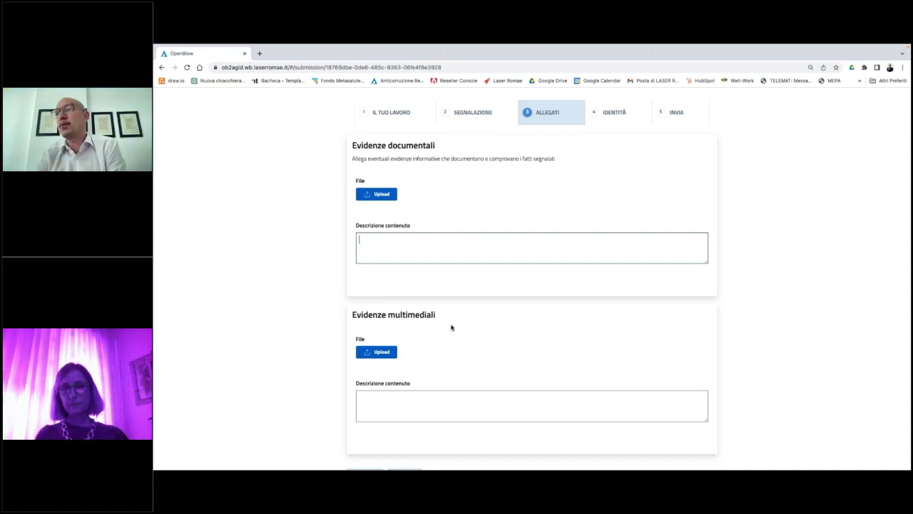
pyautogui.scroll(-1, 450, 326)
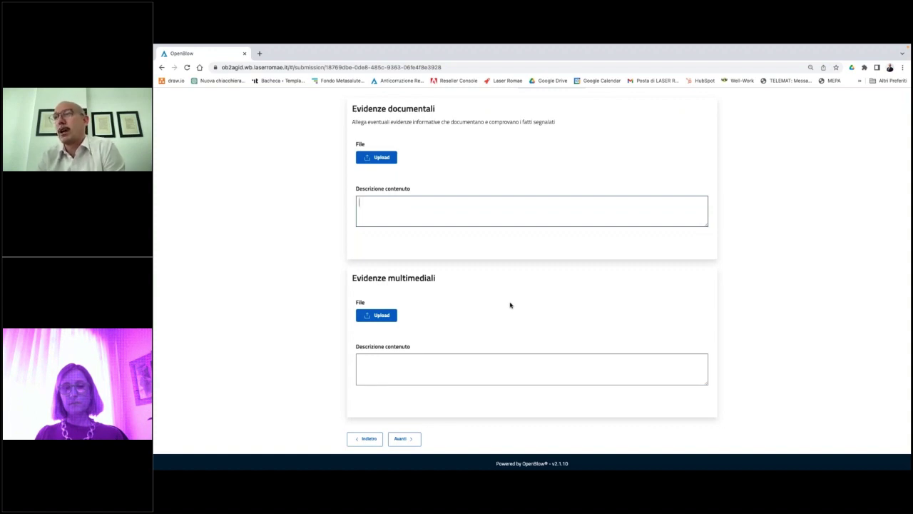
pyautogui.scroll(1, 510, 305)
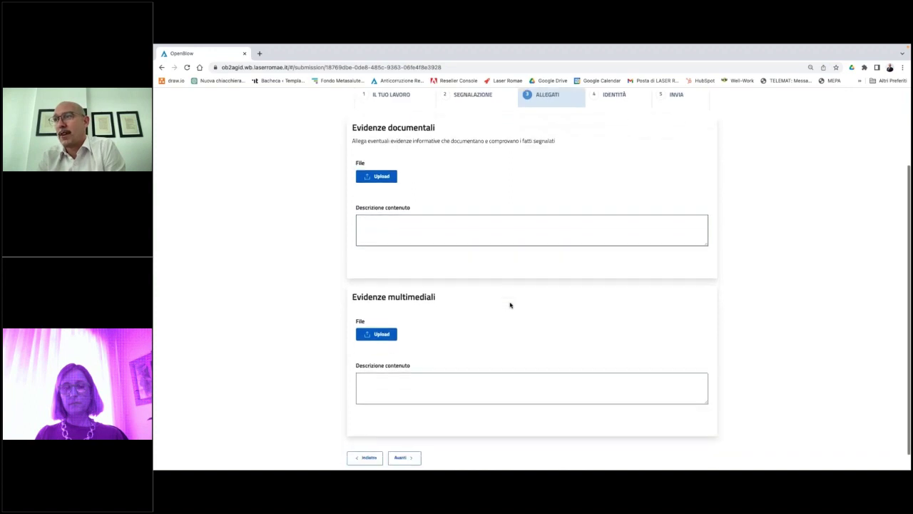
pyautogui.scroll(-1, 510, 305)
pyautogui.scroll(3, 485, 295)
pyautogui.scroll(-3, 457, 342)
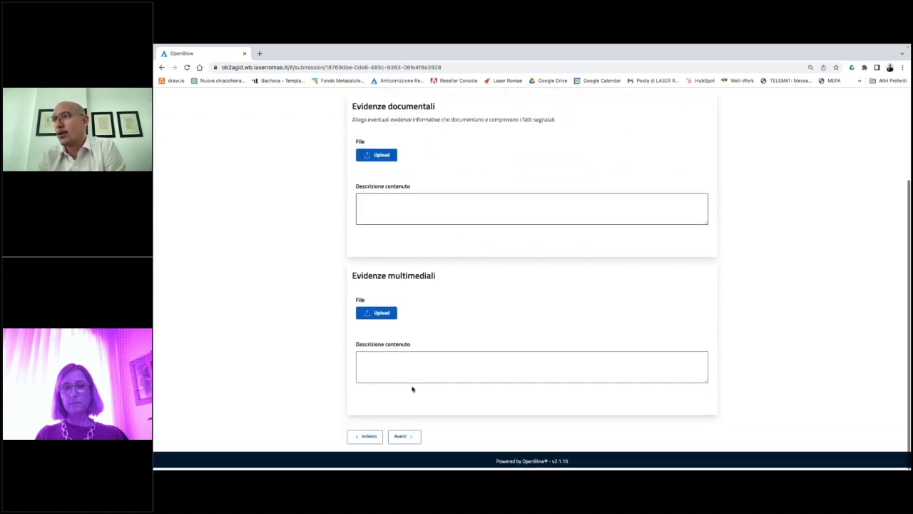
pyautogui.click(402, 436)
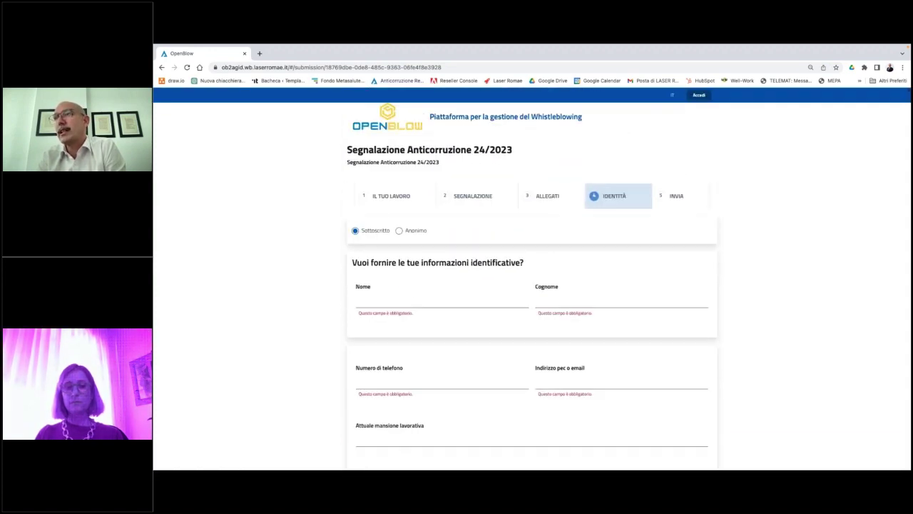
# Enter the reporter's first name, surname, phone number and e-mail, then continue to the Invia step.
pyautogui.scroll(-3, 435, 320)
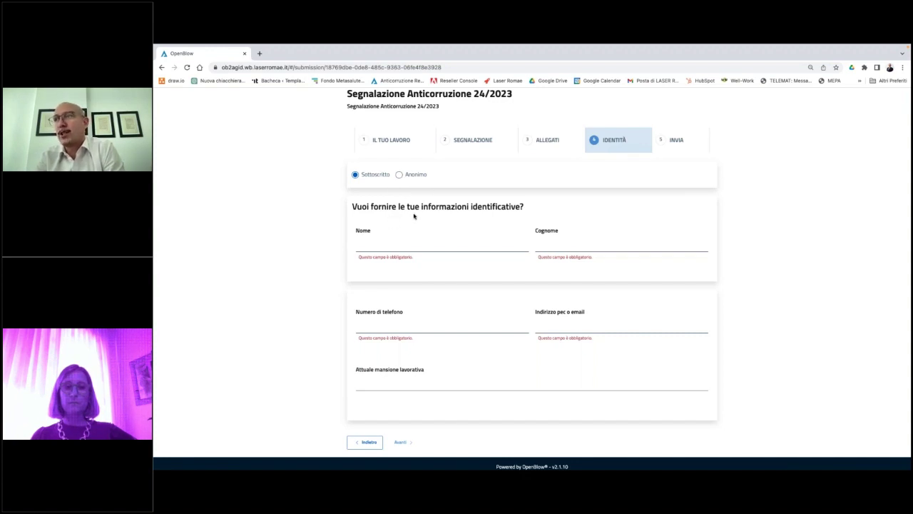
pyautogui.click(411, 245)
pyautogui.write('marco')
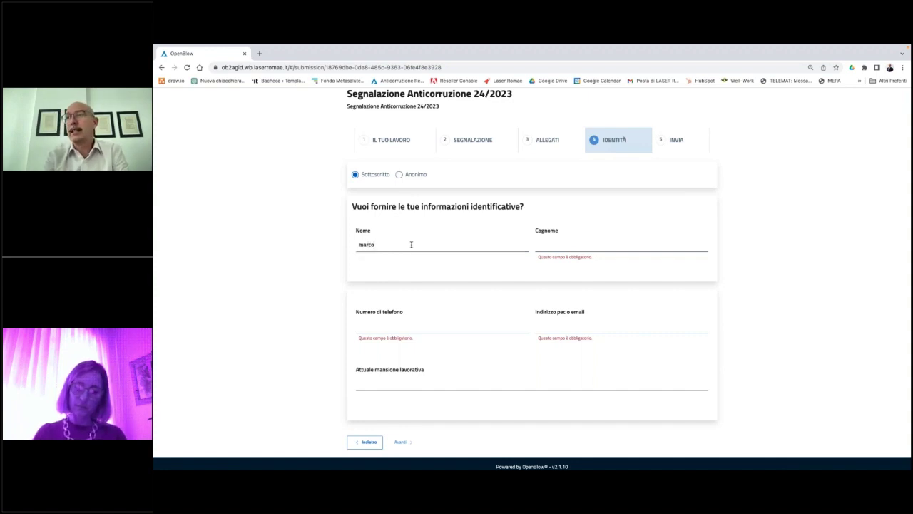
pyautogui.press('Tab')
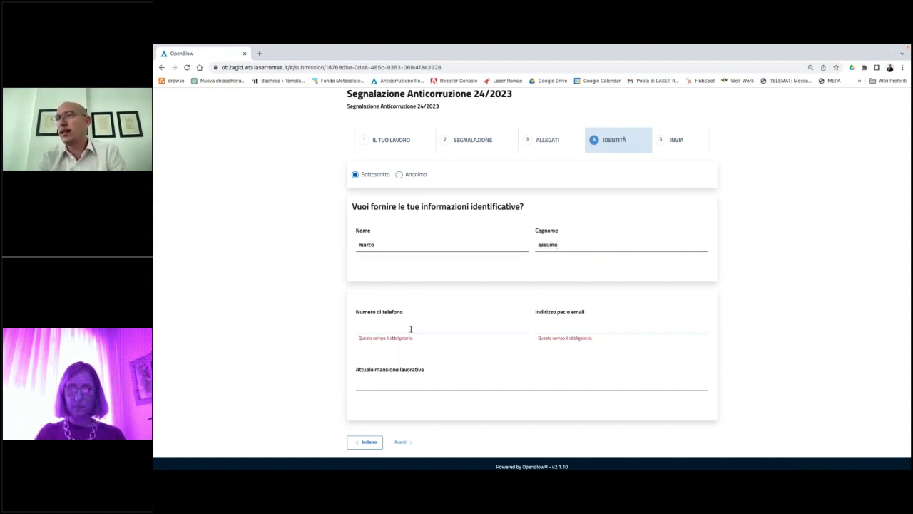
pyautogui.write('te')
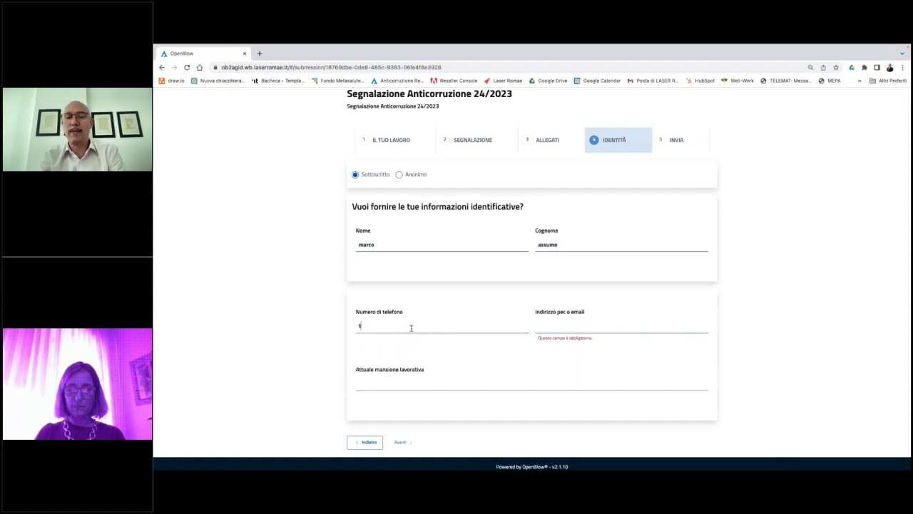
pyautogui.press('BackSpace')
pyautogui.write('32434234')
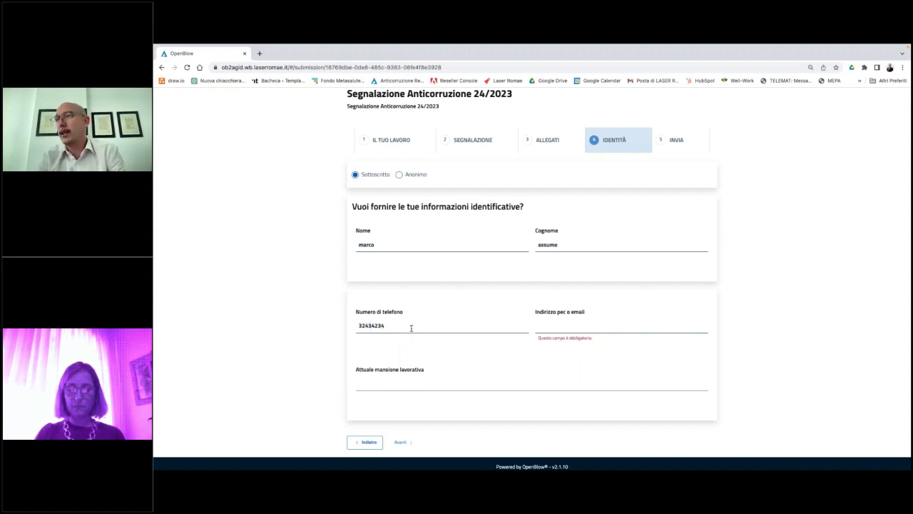
pyautogui.write('mail')
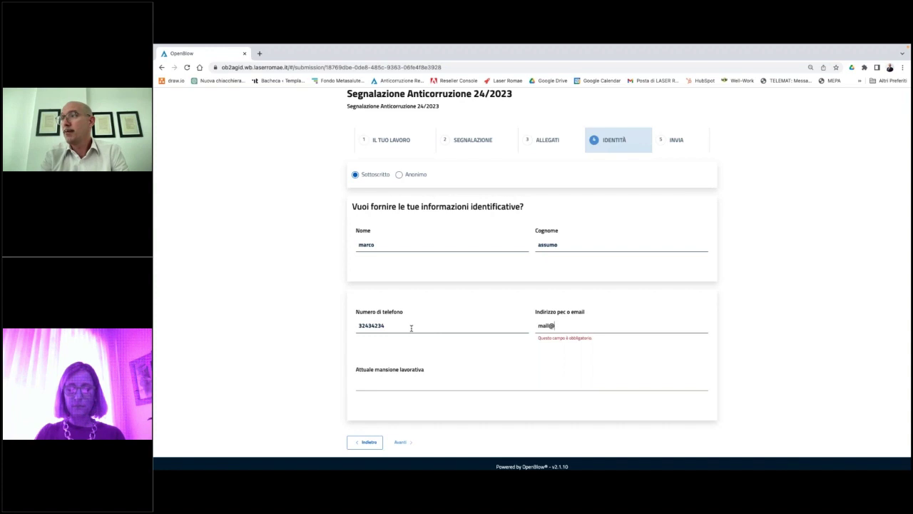
pyautogui.write('@test')
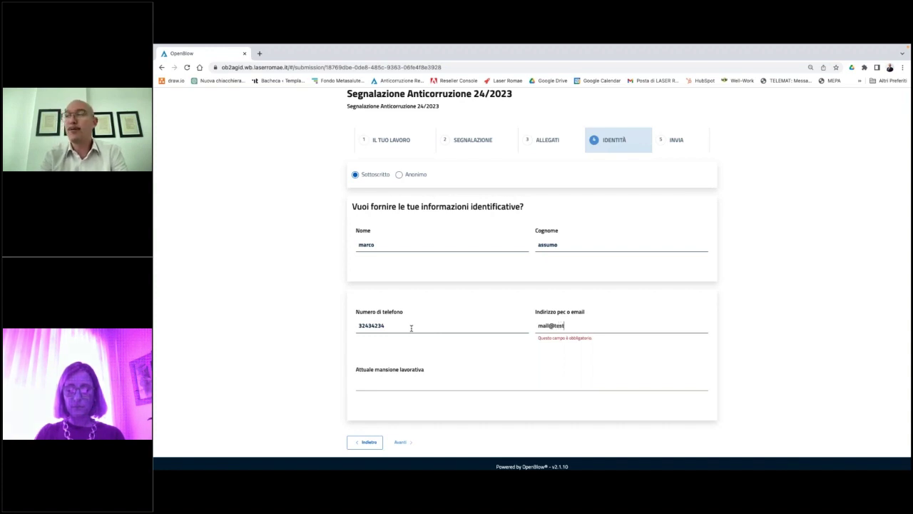
pyautogui.write('.it')
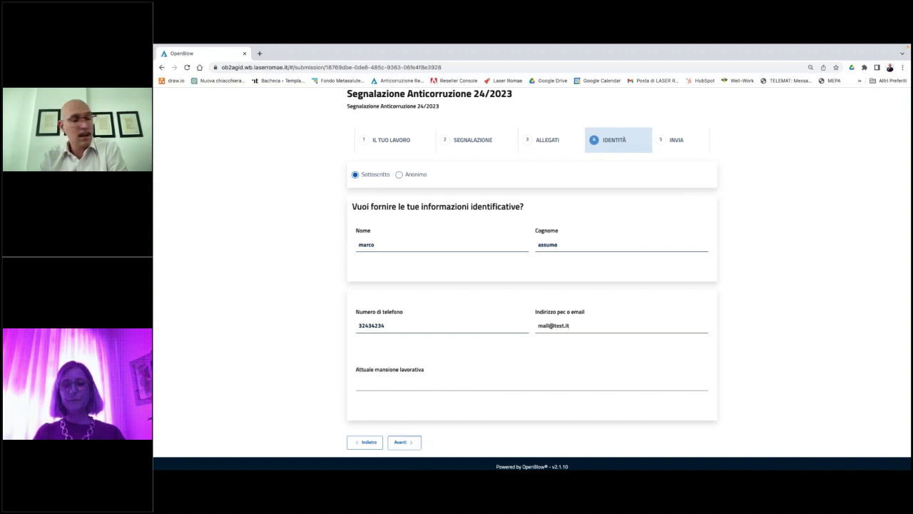
pyautogui.click(404, 442)
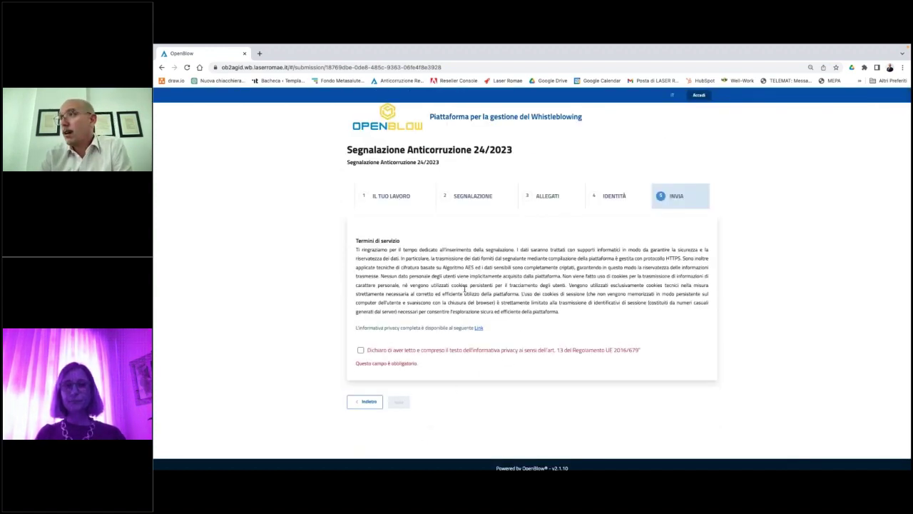
# Tick the privacy declaration, send the report with Invia, and select the displayed key code.
pyautogui.scroll(-1, 464, 288)
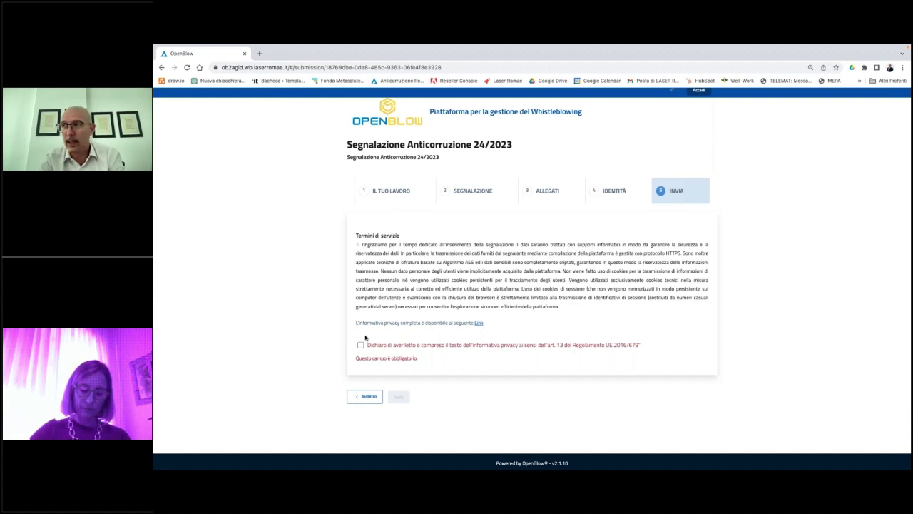
pyautogui.click(361, 345)
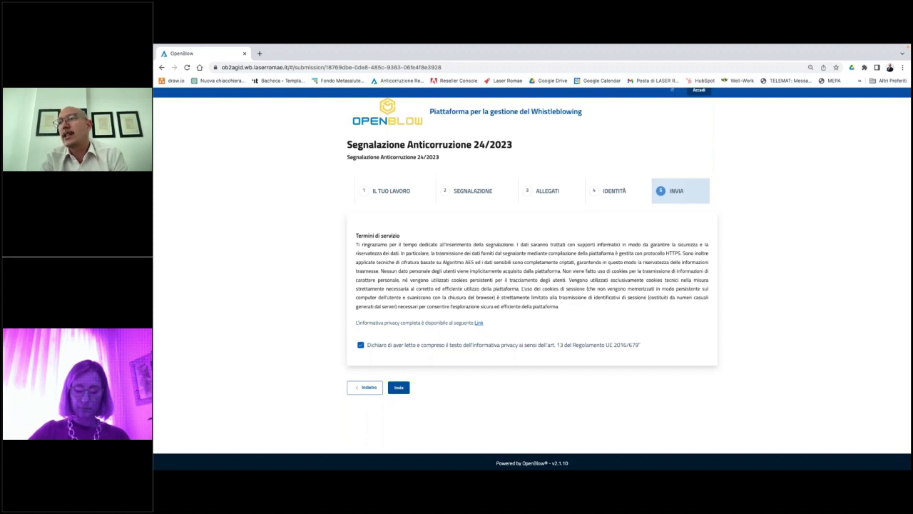
pyautogui.click(398, 387)
pyautogui.doubleClick(543, 198)
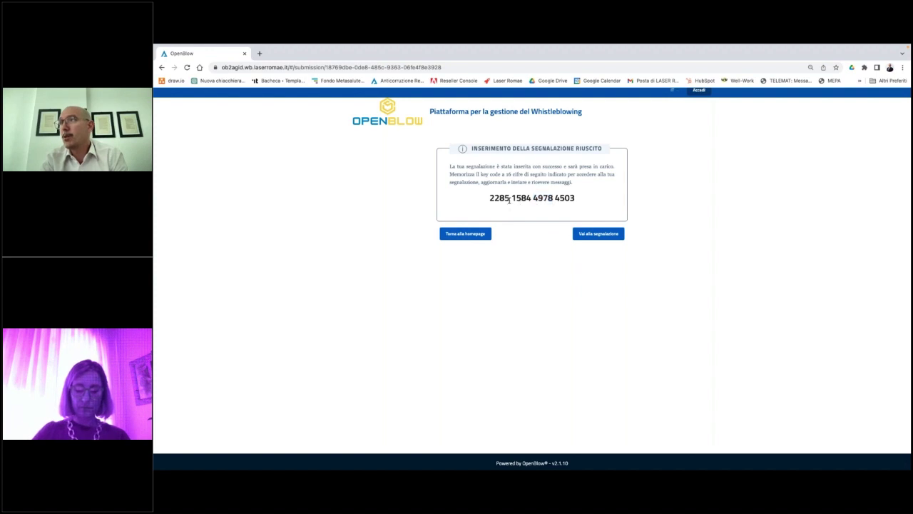
# Copy the 16-digit key code, return to the homepage, and open the report by pasting it.
pyautogui.tripleClick(509, 199)
pyautogui.hotkey('ctrl', 'c')
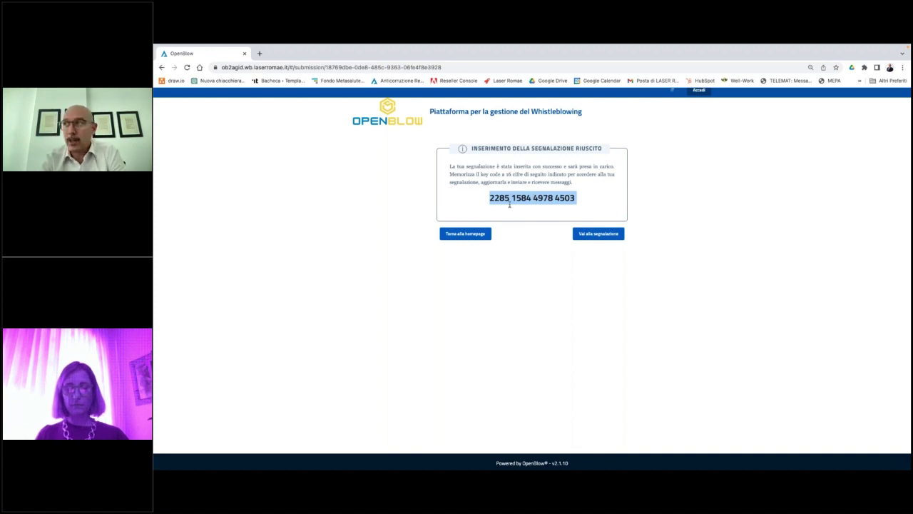
pyautogui.click(465, 235)
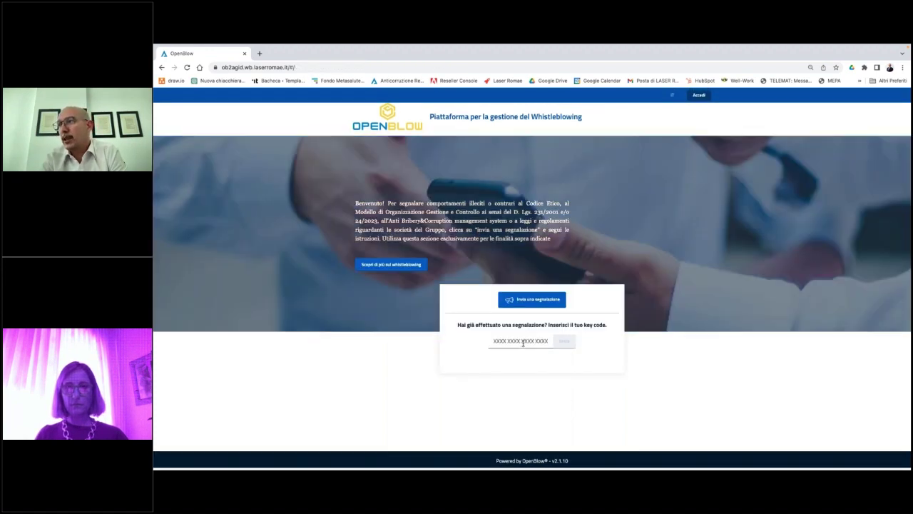
pyautogui.click(523, 343)
pyautogui.hotkey('ctrl', 'v')
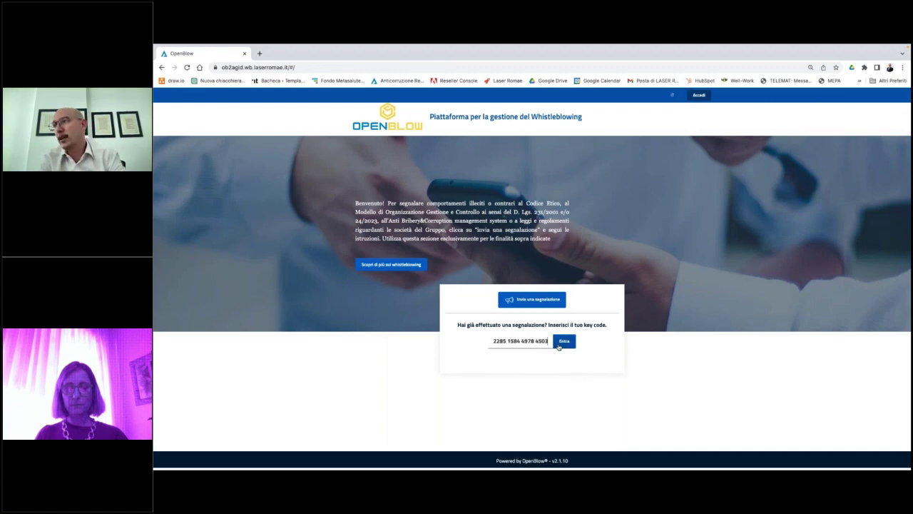
pyautogui.click(562, 341)
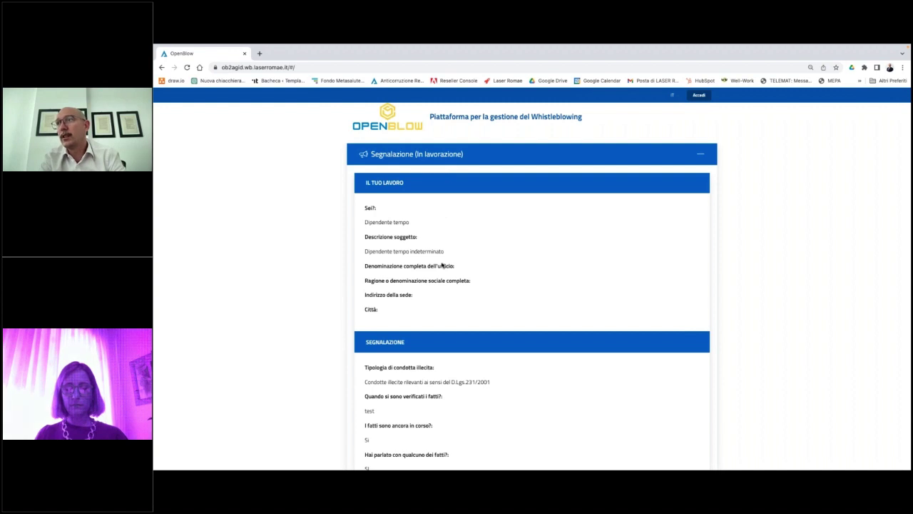
# Send the comment 'test' in Chat con l'istruttore and review the report's page.
pyautogui.scroll(-20, 443, 263)
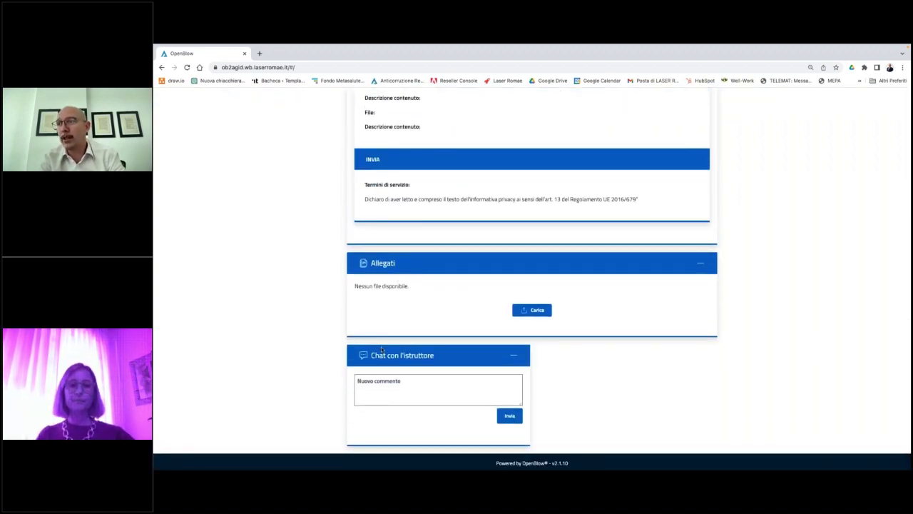
pyautogui.click(384, 381)
pyautogui.write('test')
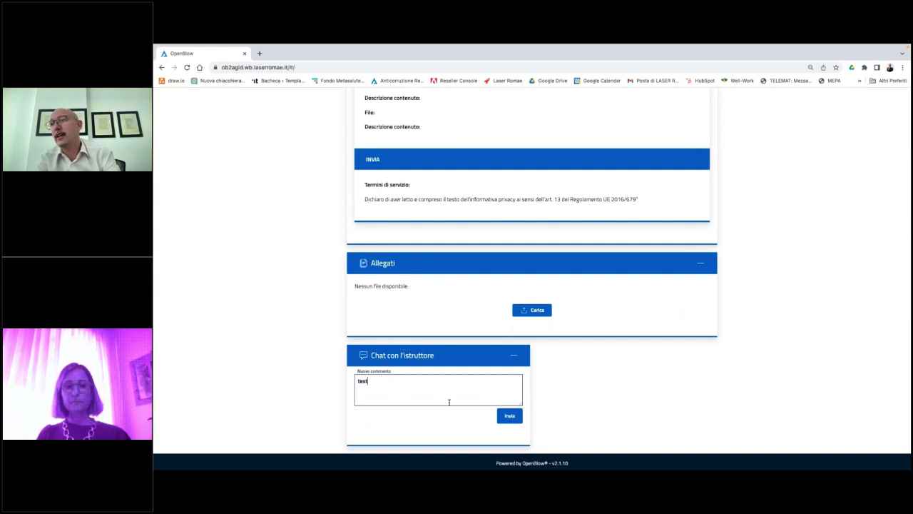
pyautogui.click(510, 416)
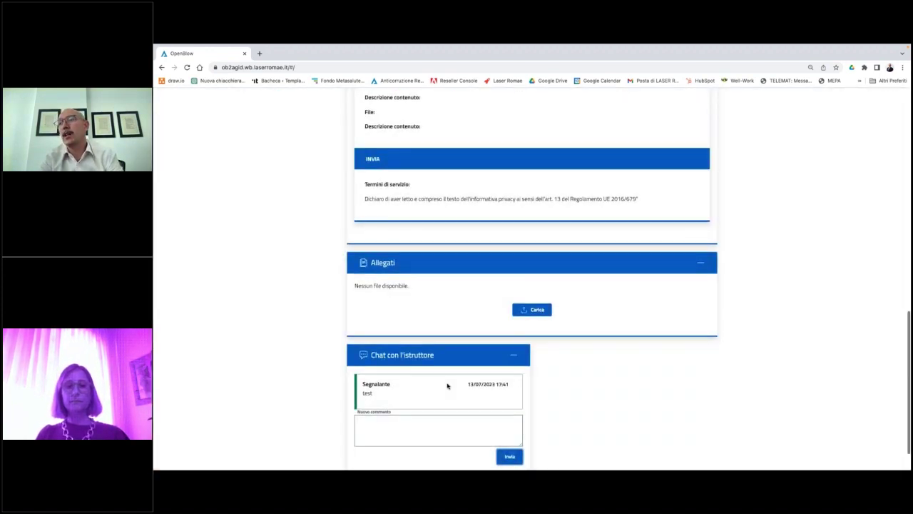
pyautogui.scroll(-1, 448, 386)
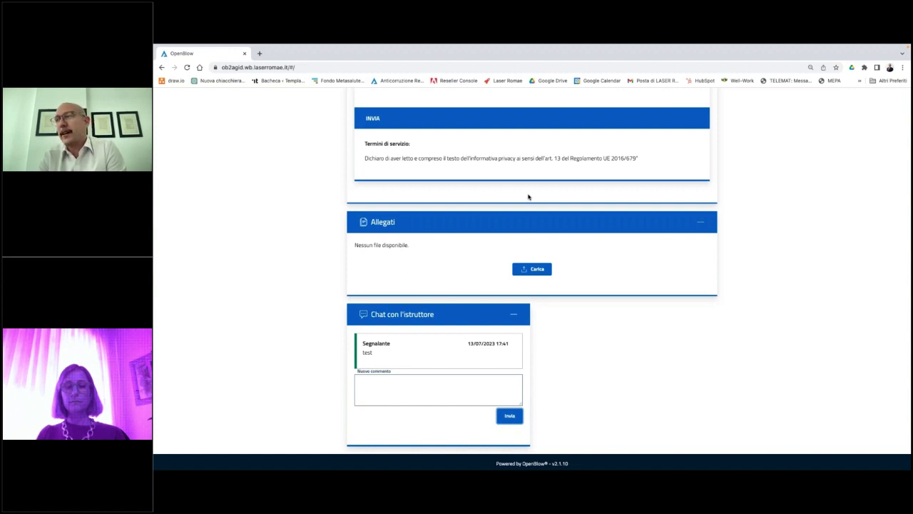
pyautogui.scroll(1, 521, 230)
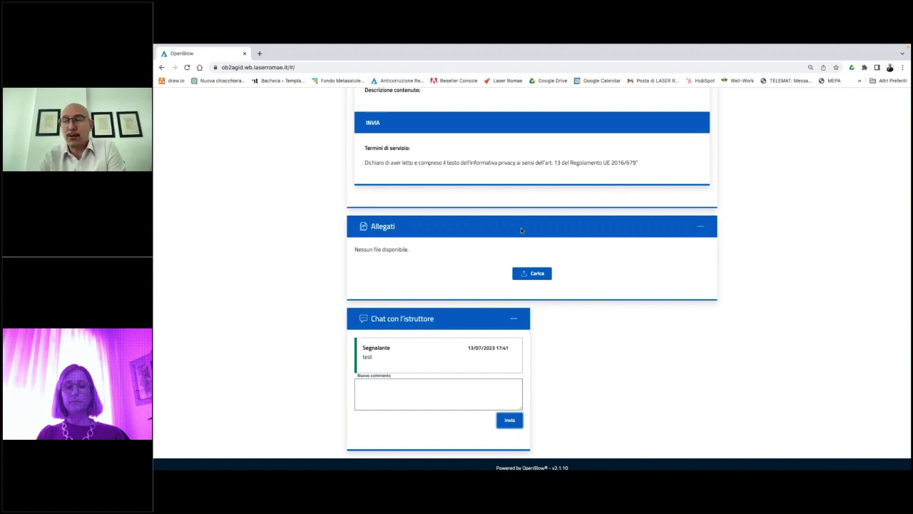
pyautogui.scroll(15, 520, 228)
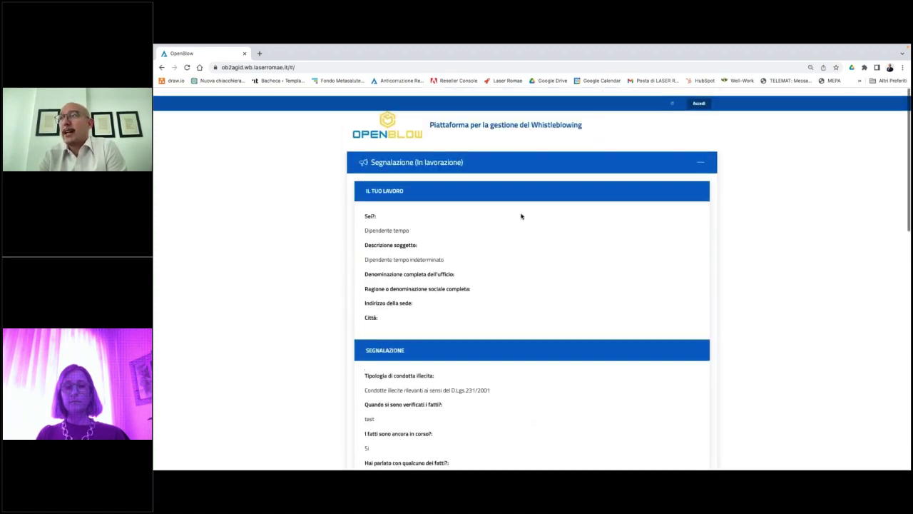
pyautogui.scroll(-1, 520, 216)
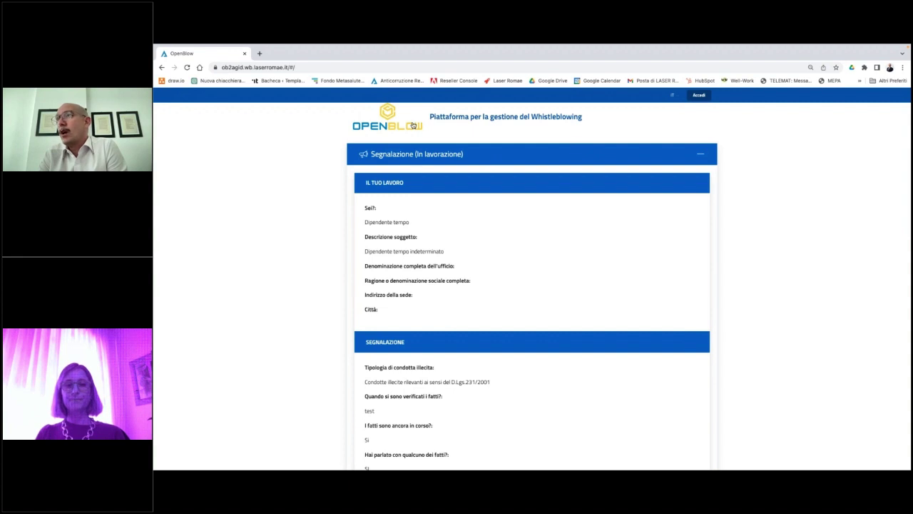
# Log in with a saved investigator account, view report 2023-0117, then log out.
pyautogui.click(413, 126)
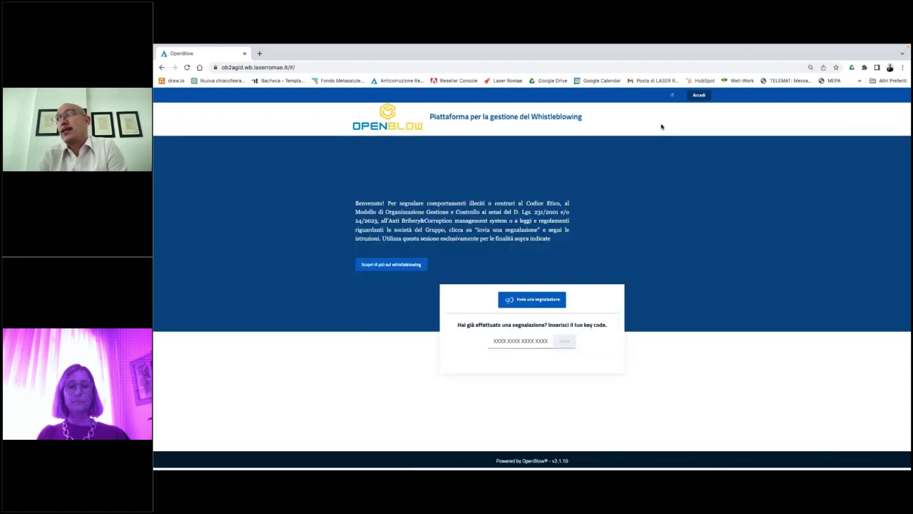
pyautogui.click(699, 95)
pyautogui.click(508, 190)
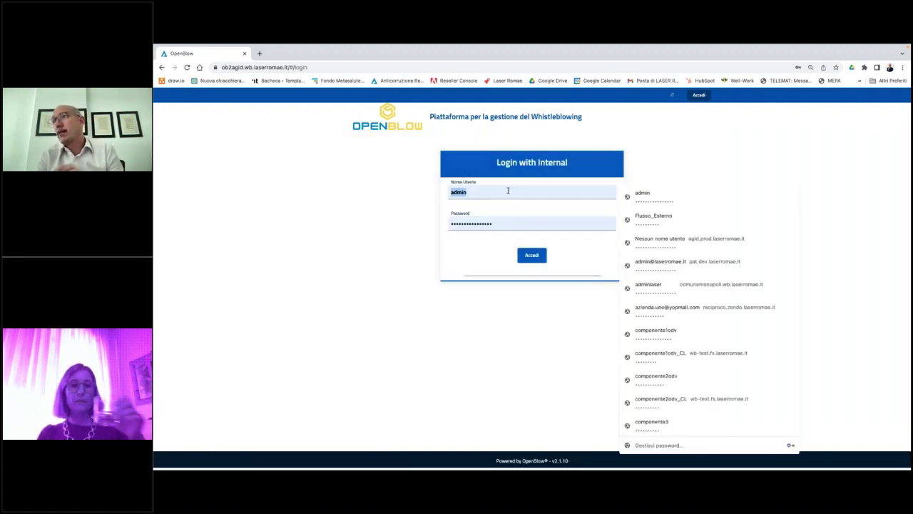
pyautogui.write('istruttore1')
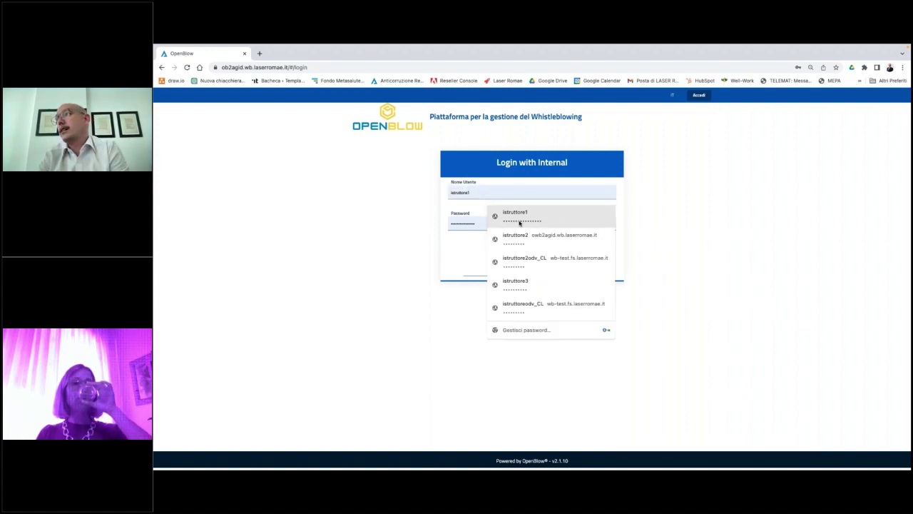
pyautogui.click(519, 222)
pyautogui.click(532, 255)
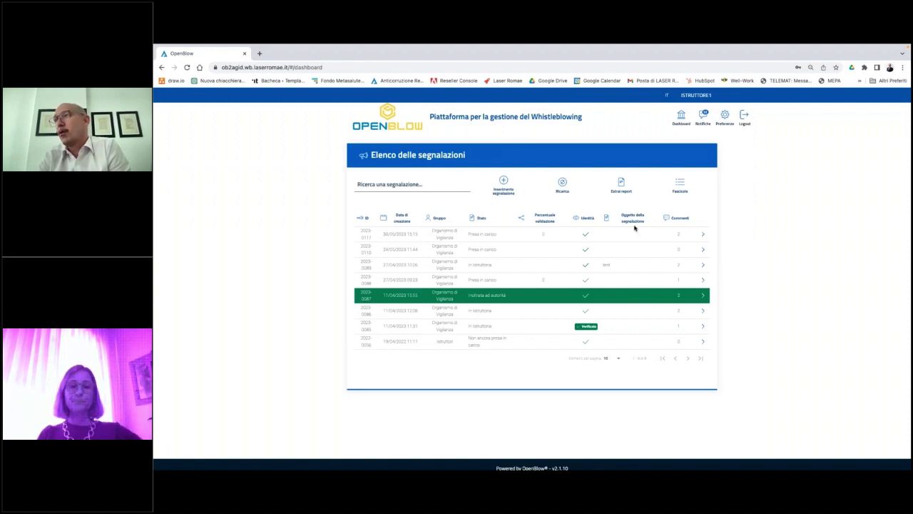
pyautogui.click(702, 233)
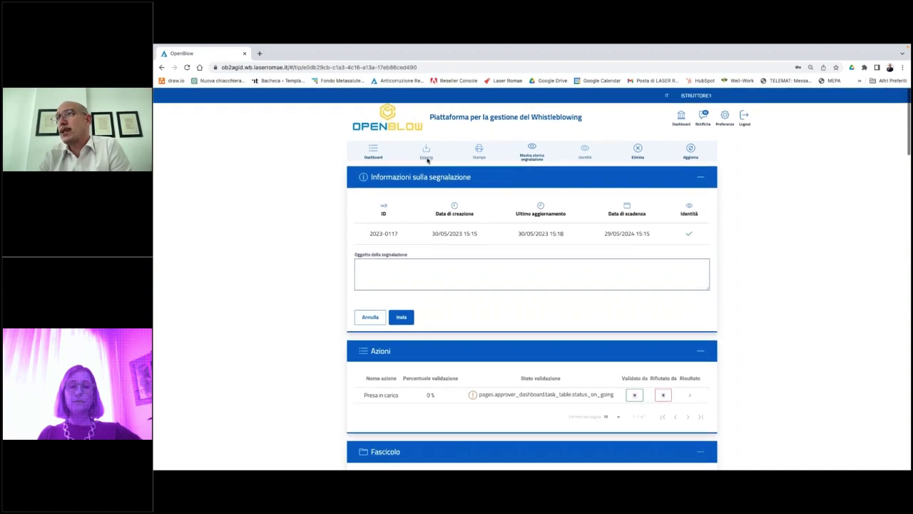
pyautogui.click(373, 150)
pyautogui.click(744, 118)
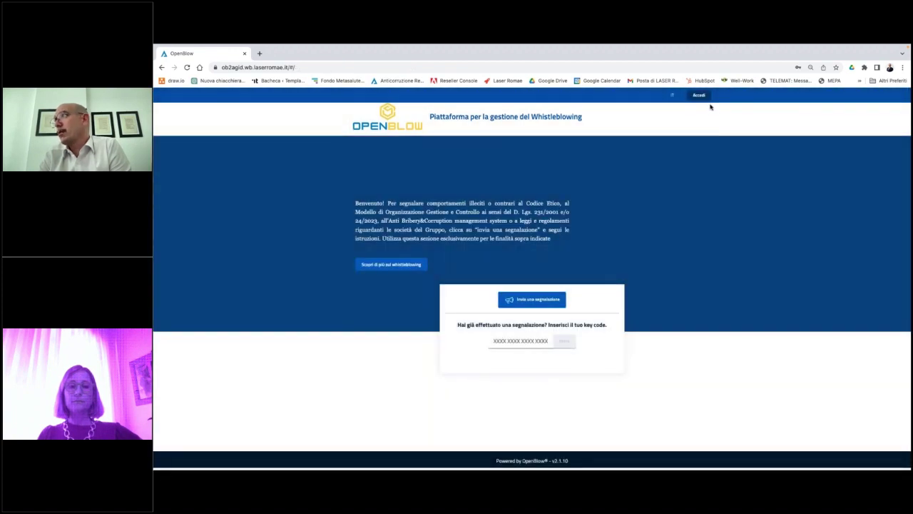
# Sign in with the saved istruttore3 credentials and open the most recent report, 2023-0146.
pyautogui.click(706, 98)
pyautogui.click(510, 193)
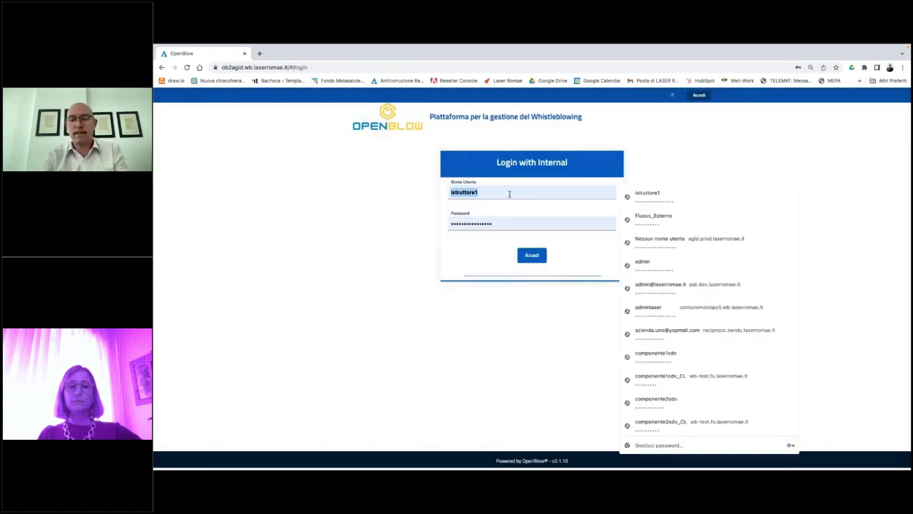
pyautogui.write('istr')
pyautogui.click(495, 281)
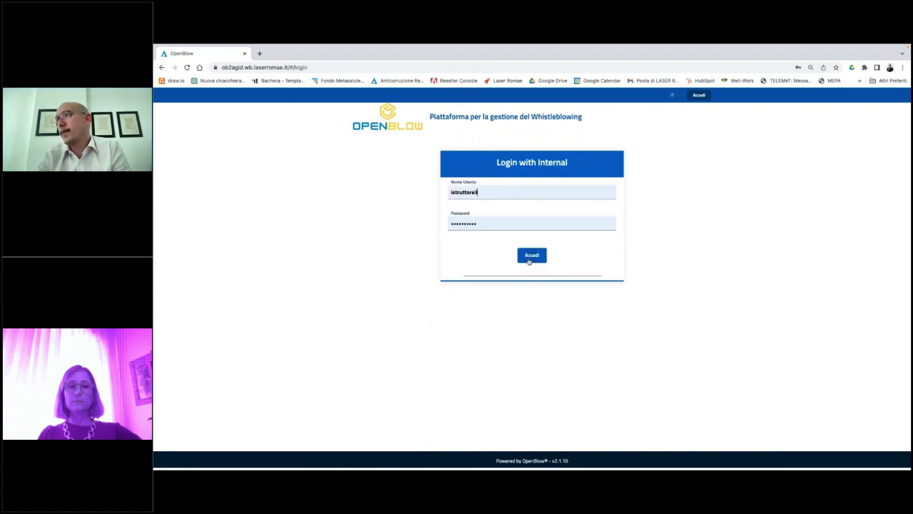
pyautogui.click(529, 260)
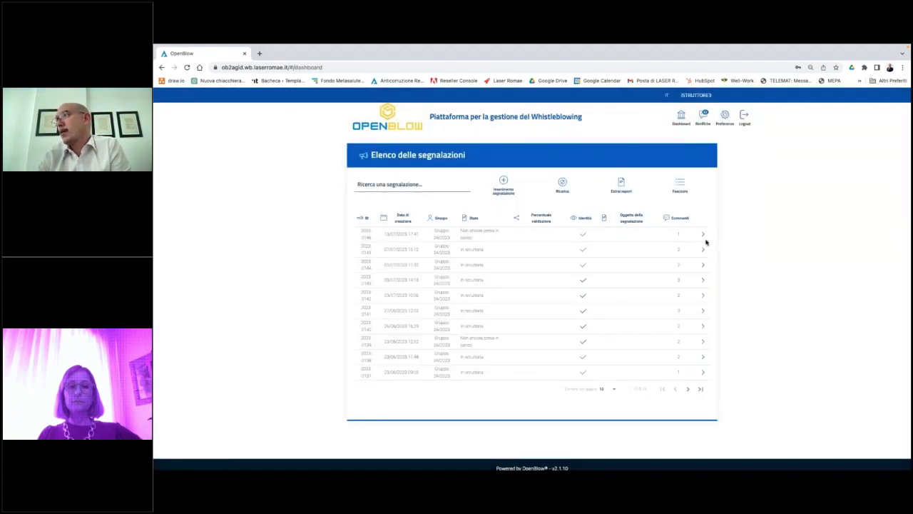
pyautogui.click(703, 235)
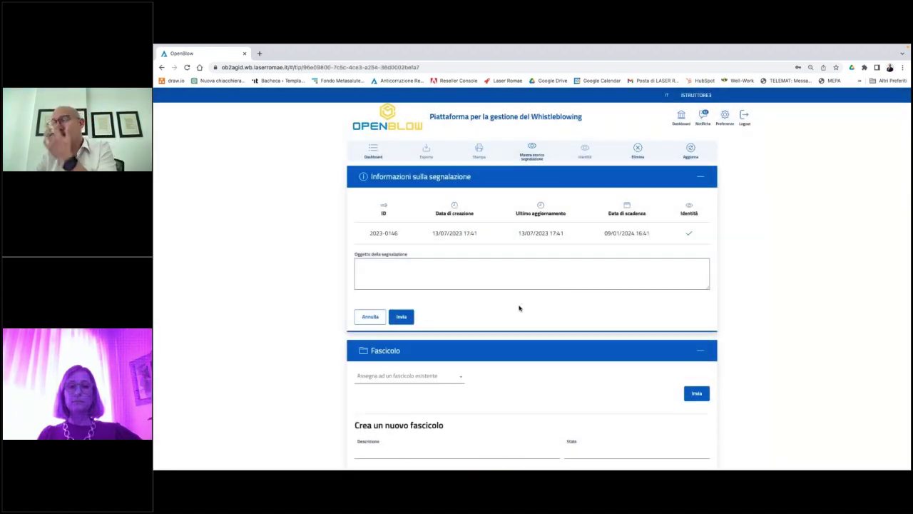
# View report 2023-0146's history, close it, and scroll to its 'Non ancora presa in carico' status.
pyautogui.scroll(-1, 520, 308)
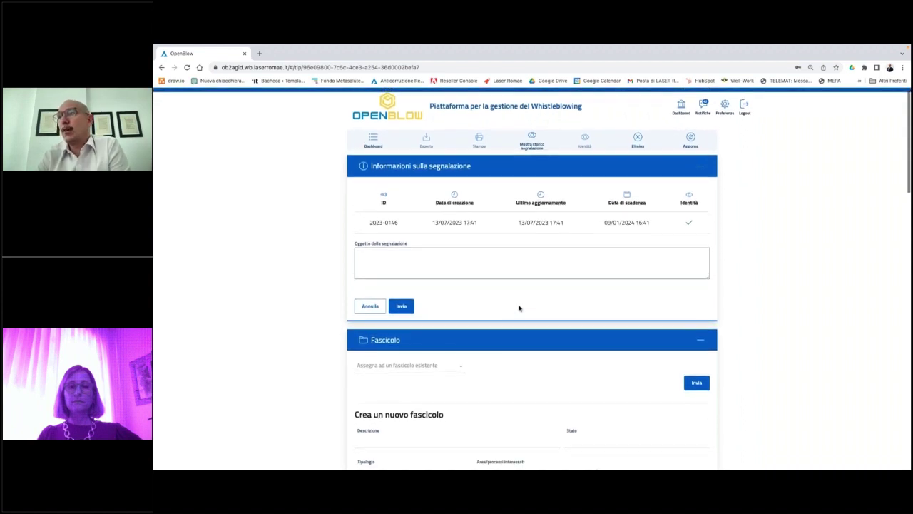
pyautogui.scroll(-1, 519, 308)
pyautogui.scroll(2, 519, 308)
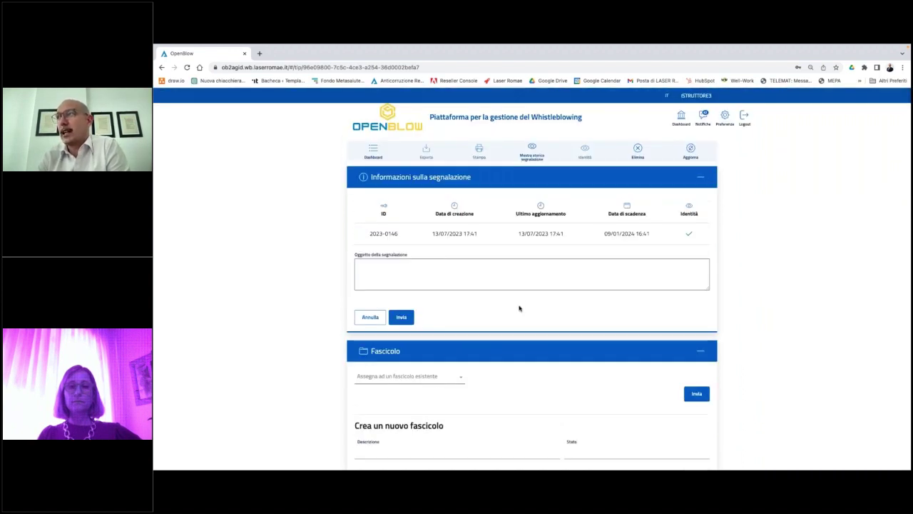
pyautogui.click(532, 157)
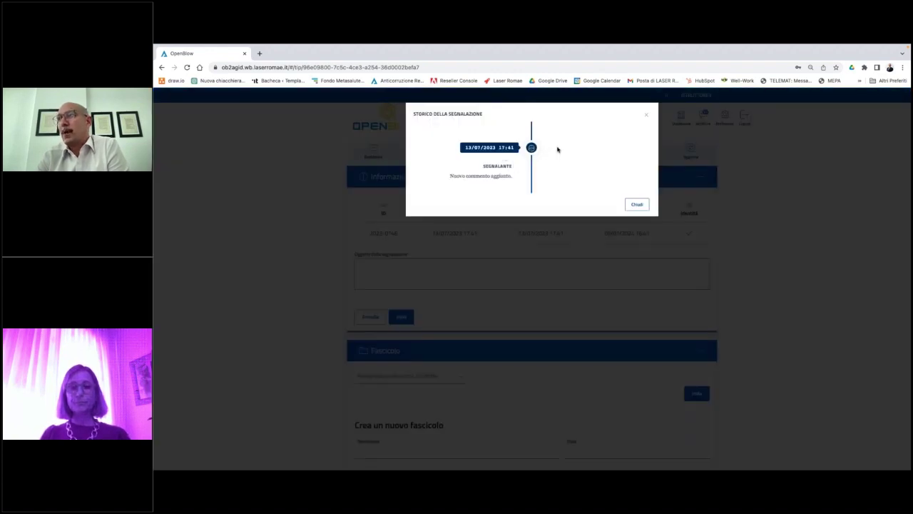
pyautogui.click(636, 204)
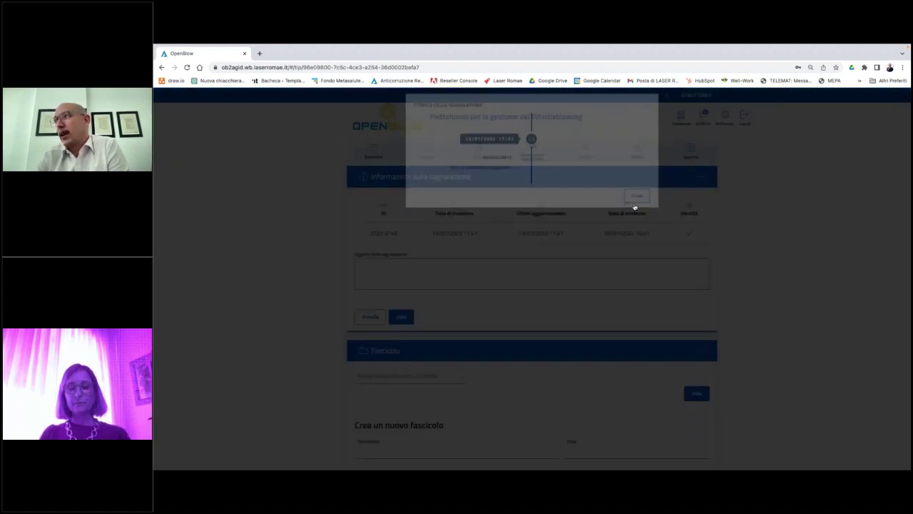
pyautogui.scroll(-2, 635, 207)
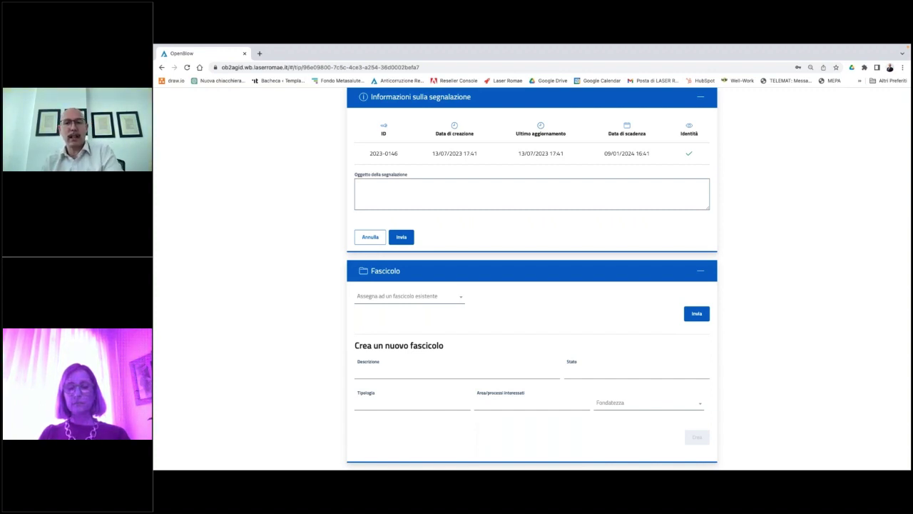
pyautogui.scroll(-5, 521, 308)
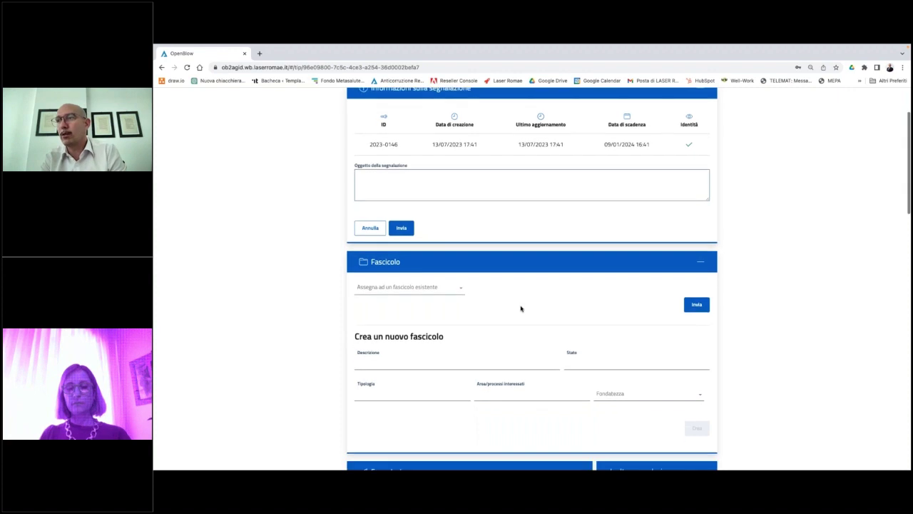
pyautogui.scroll(-1, 532, 285)
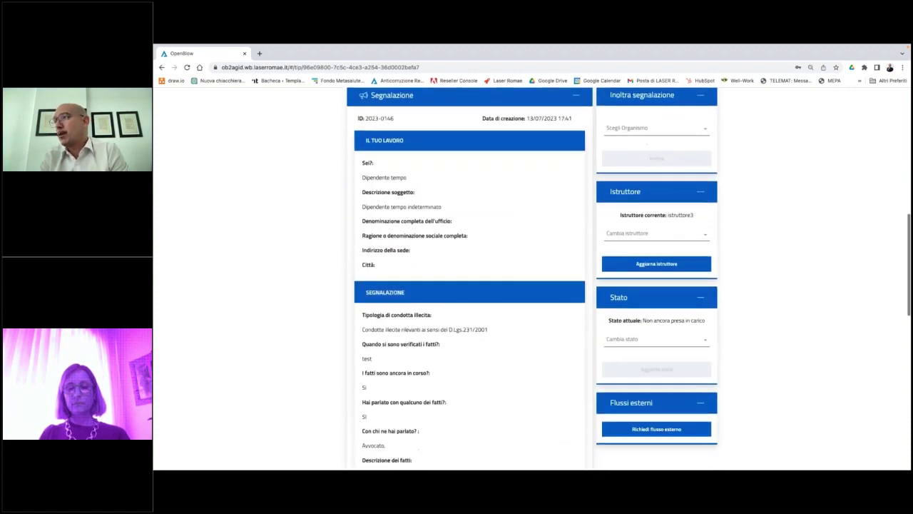
# Change the report status to Presa in carico and confirm the update.
pyautogui.click(639, 340)
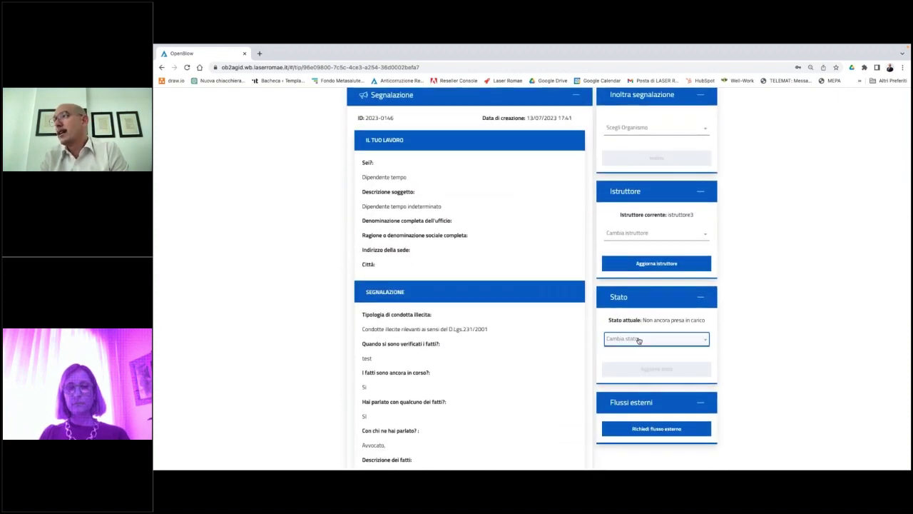
pyautogui.click(638, 352)
pyautogui.click(647, 369)
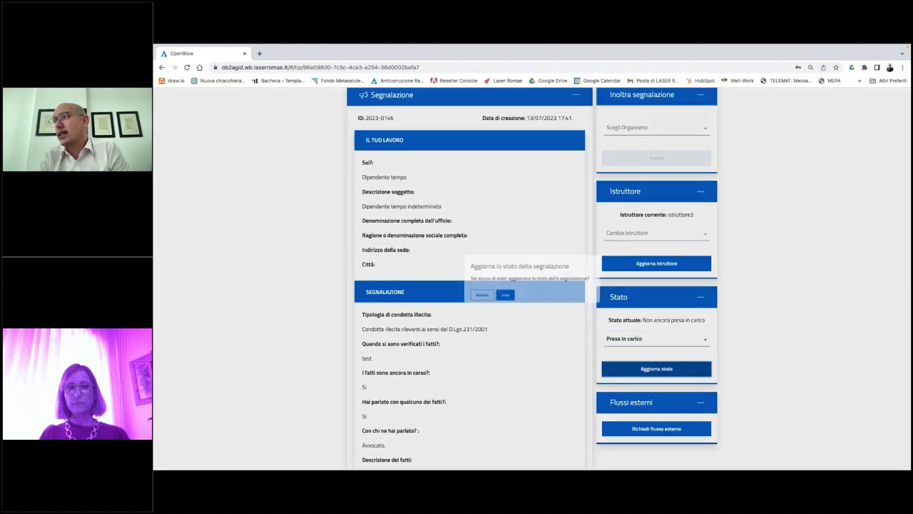
pyautogui.click(502, 297)
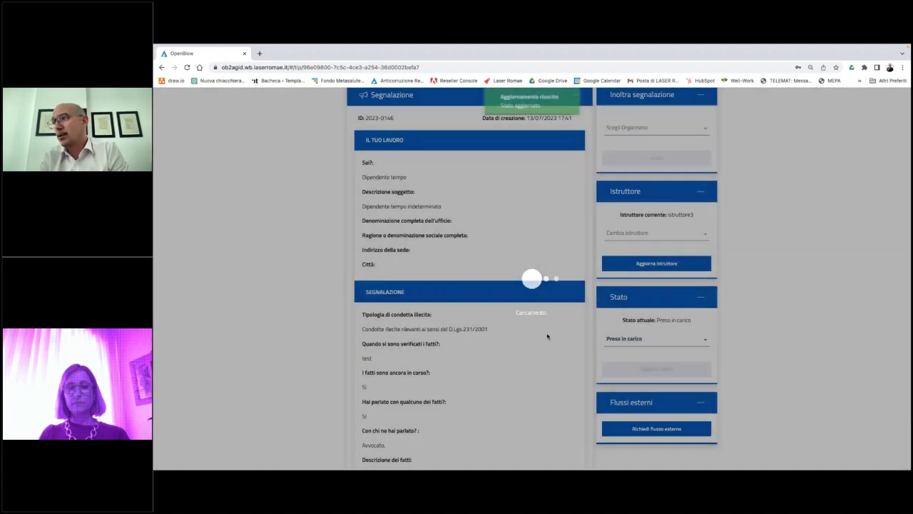
# Send the comment 'test' to the reporter in the chat.
pyautogui.scroll(-10, 546, 334)
pyautogui.click(395, 374)
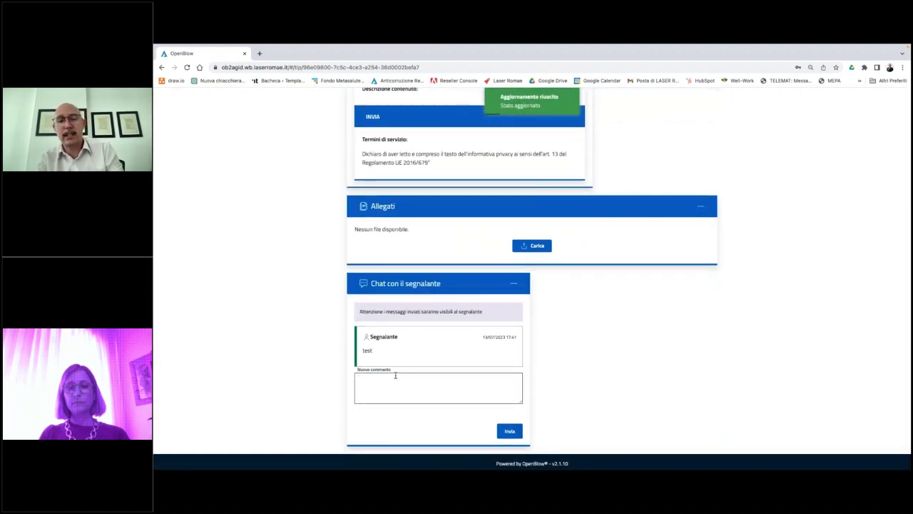
pyautogui.write('test')
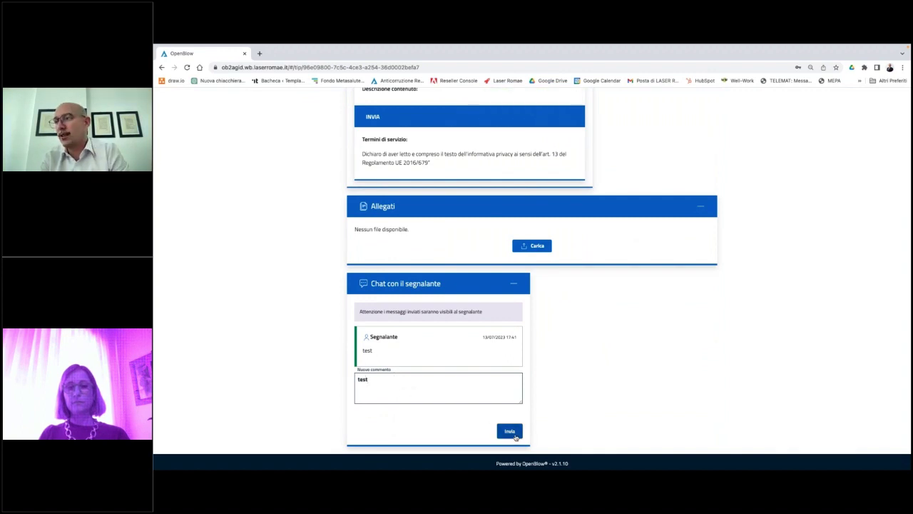
pyautogui.click(508, 431)
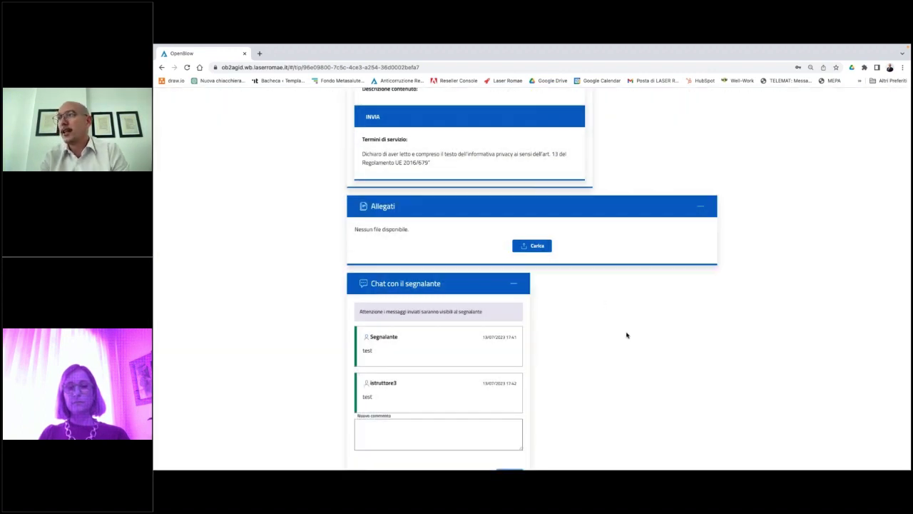
pyautogui.scroll(-1, 627, 335)
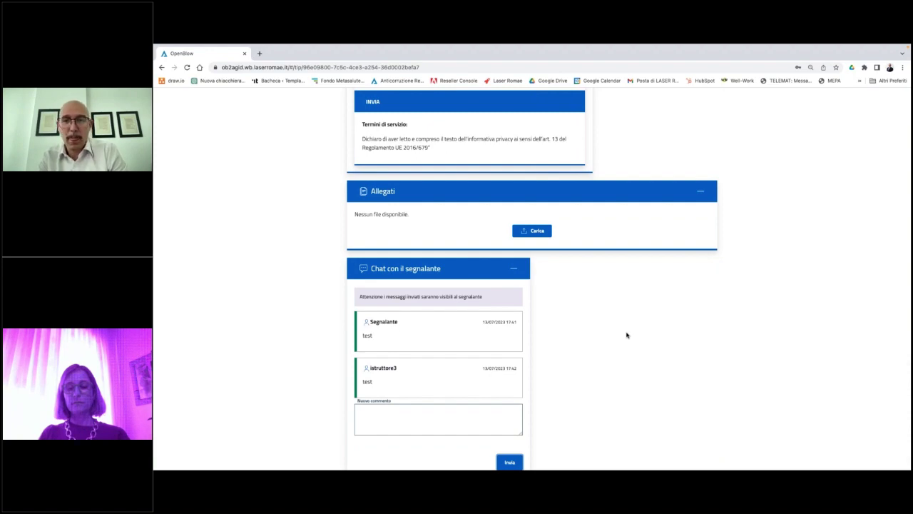
pyautogui.scroll(8, 626, 335)
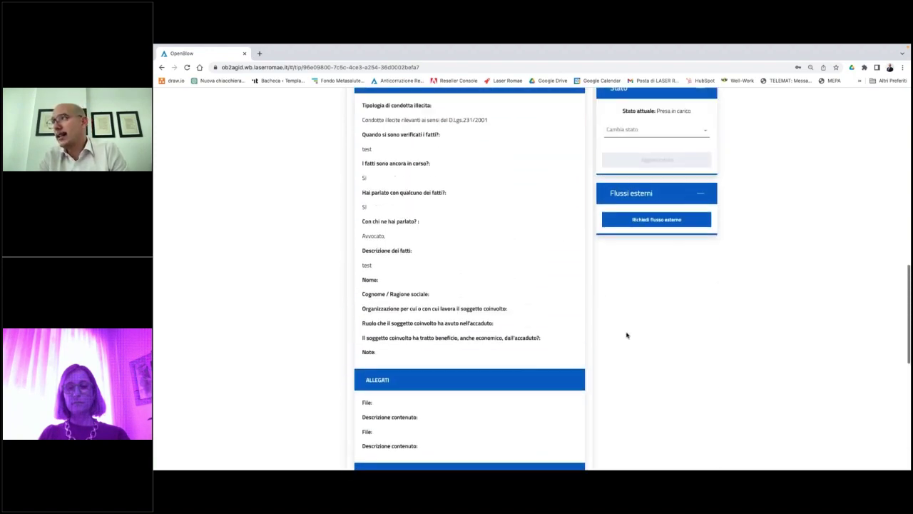
pyautogui.scroll(1, 626, 335)
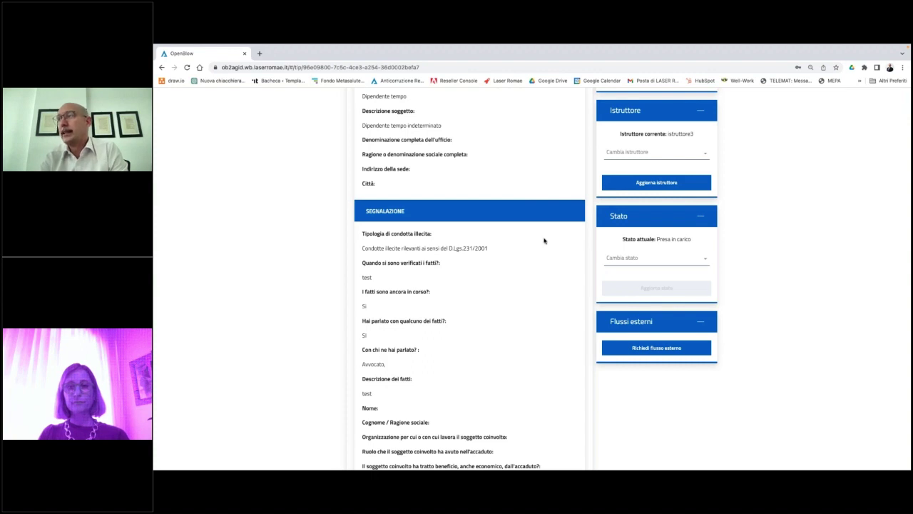
pyautogui.scroll(1, 536, 235)
pyautogui.scroll(3, 536, 235)
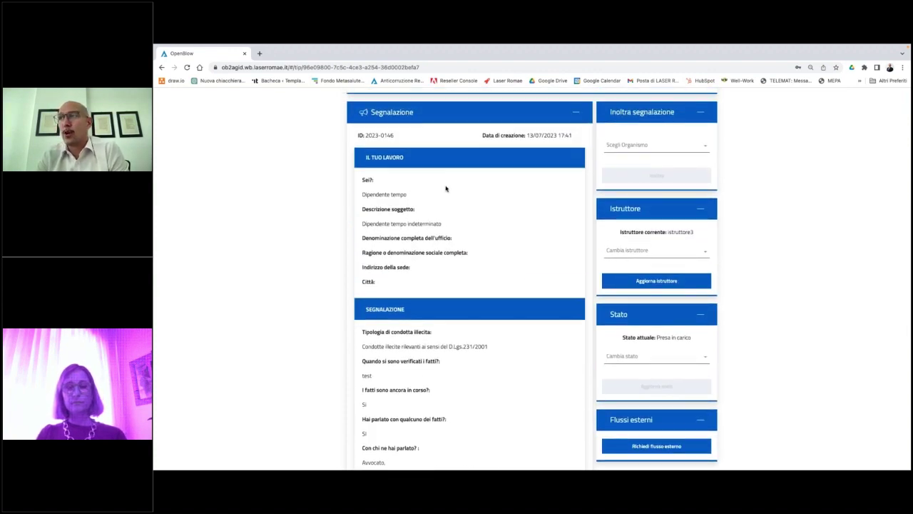
pyautogui.scroll(-1, 427, 256)
pyautogui.scroll(-10, 426, 256)
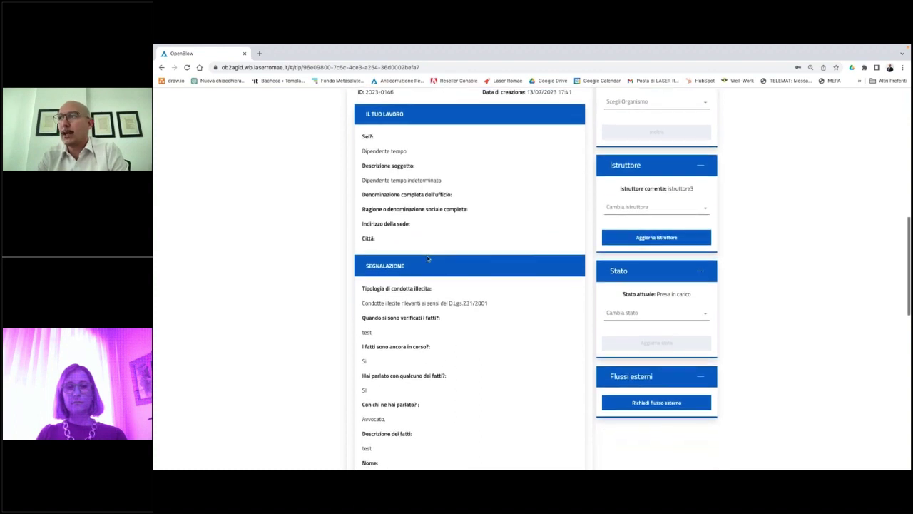
pyautogui.scroll(-2, 427, 259)
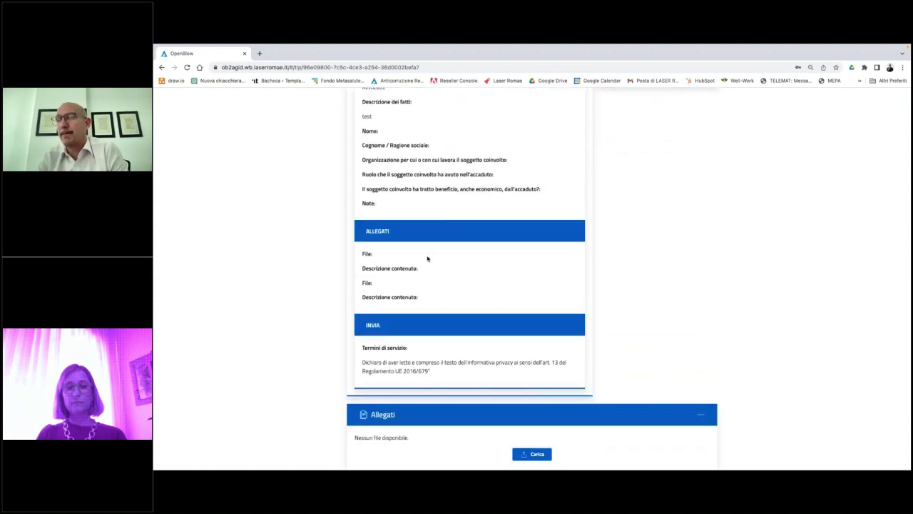
pyautogui.scroll(-5, 428, 259)
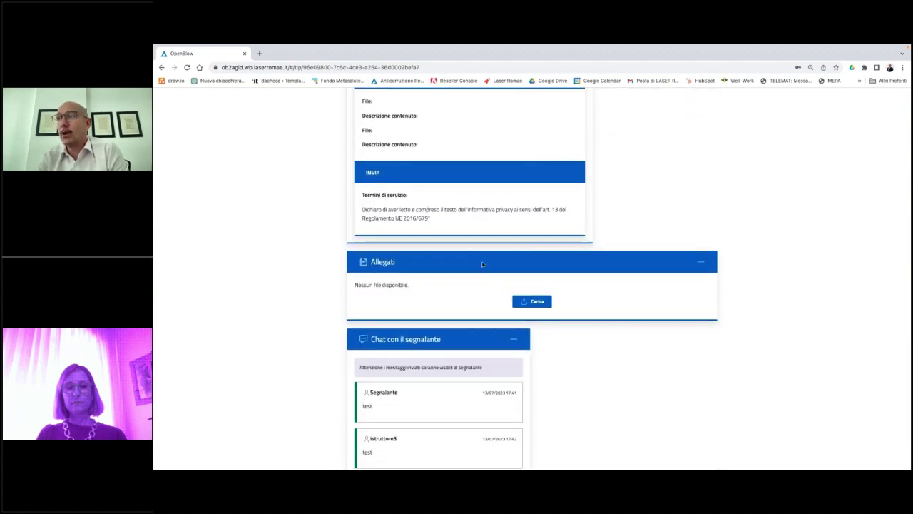
pyautogui.scroll(-1, 518, 279)
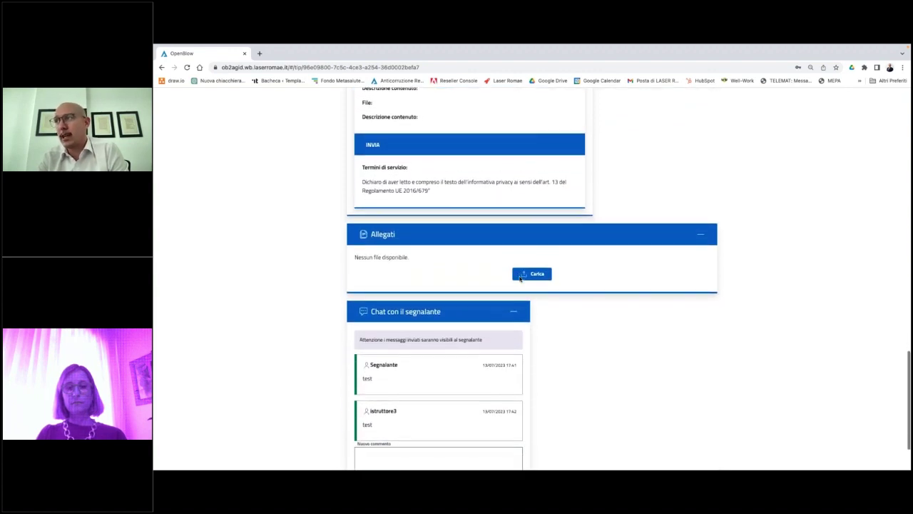
pyautogui.scroll(-1, 520, 279)
pyautogui.scroll(-1, 401, 428)
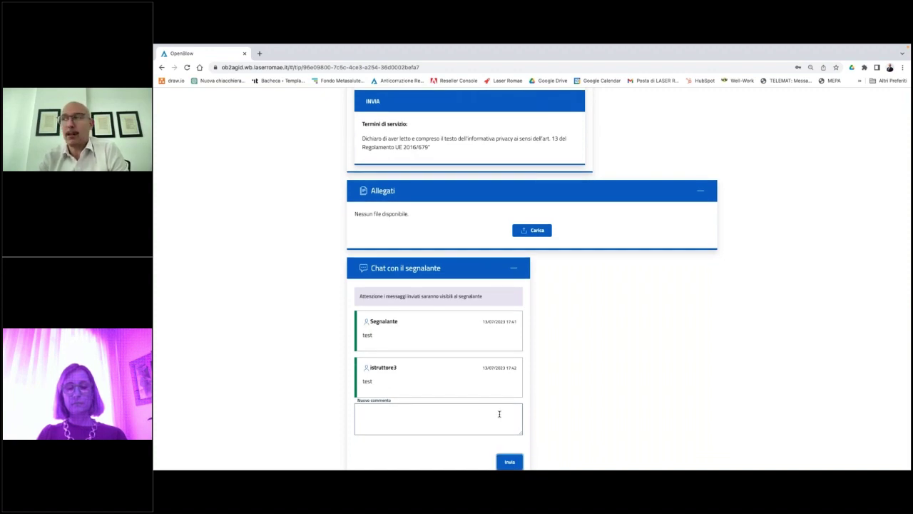
pyautogui.scroll(8, 603, 319)
pyautogui.scroll(5, 603, 319)
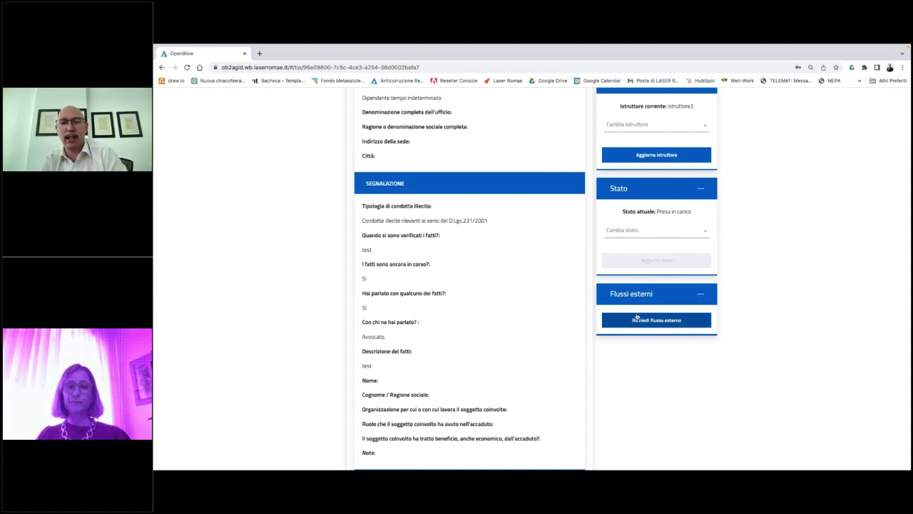
pyautogui.scroll(2, 636, 316)
pyautogui.click(637, 306)
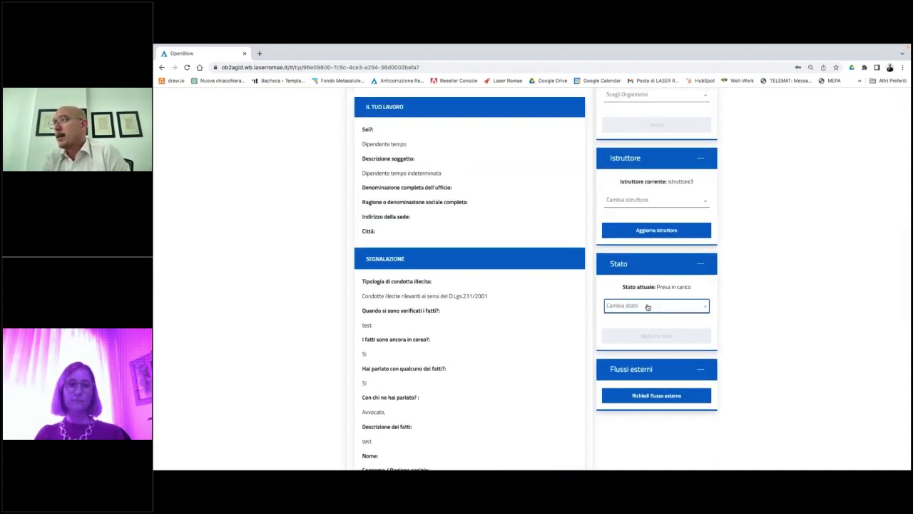
pyautogui.click(532, 245)
pyautogui.scroll(1, 532, 244)
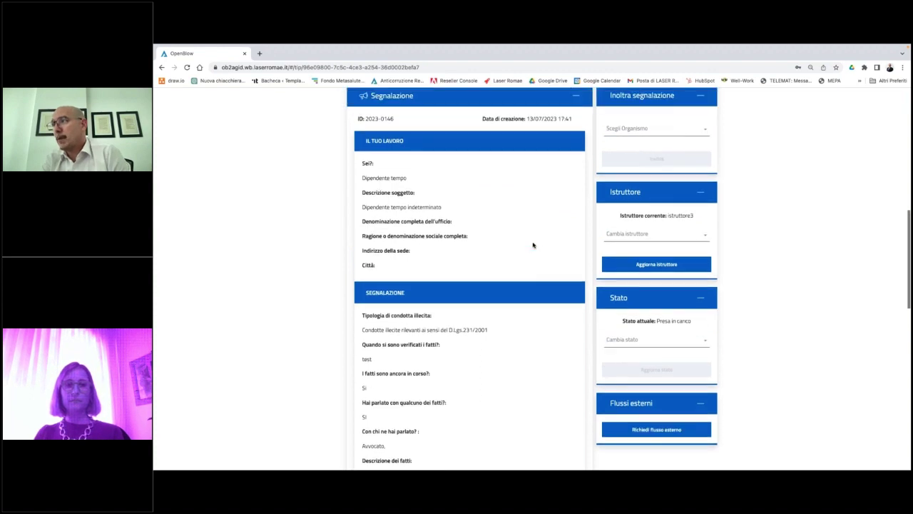
pyautogui.scroll(5, 532, 245)
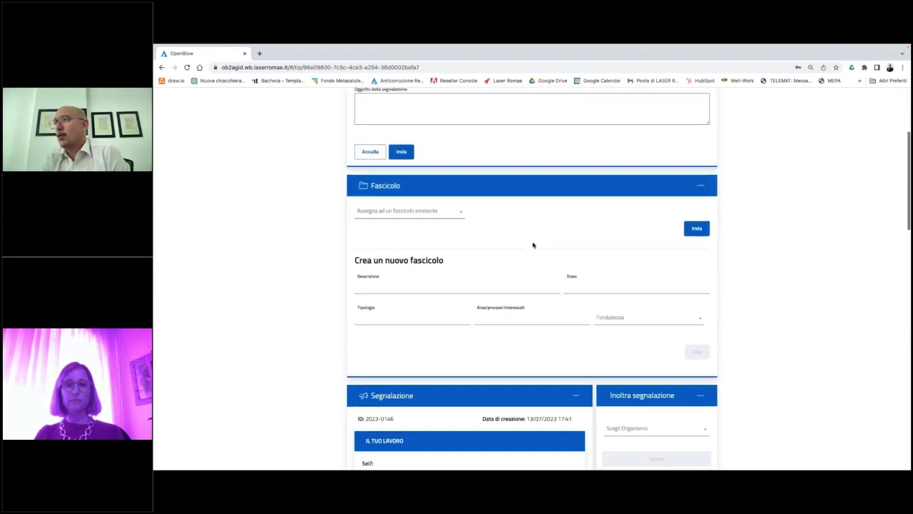
pyautogui.scroll(1, 532, 244)
pyautogui.scroll(-2, 532, 244)
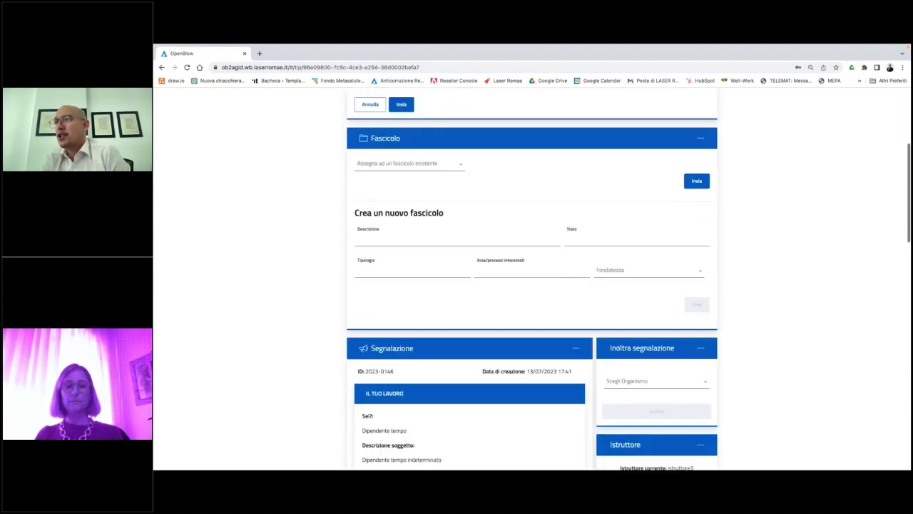
pyautogui.scroll(1, 532, 245)
pyautogui.scroll(3, 585, 154)
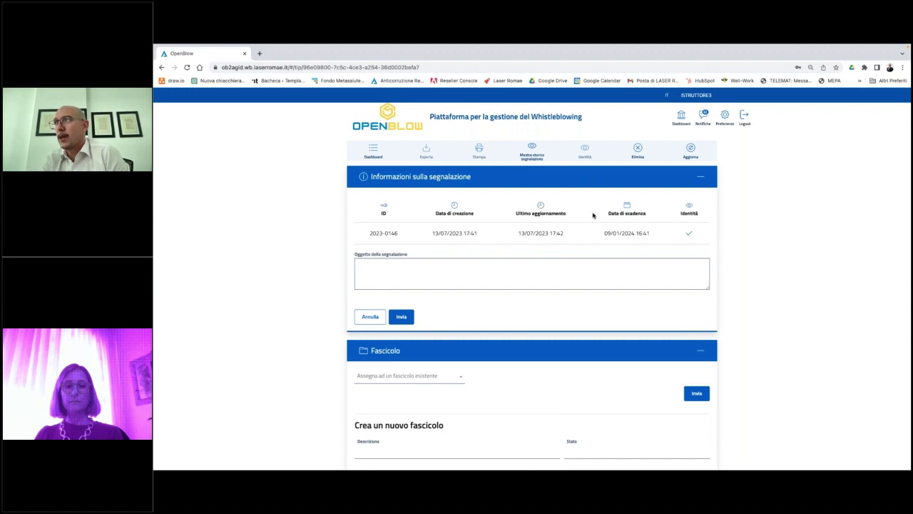
pyautogui.scroll(-1, 592, 215)
pyautogui.scroll(1, 592, 214)
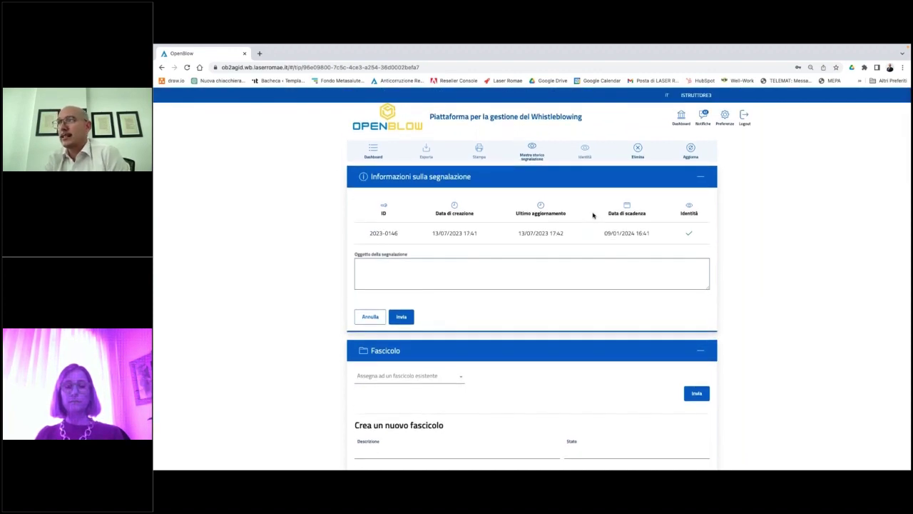
pyautogui.scroll(-5, 592, 214)
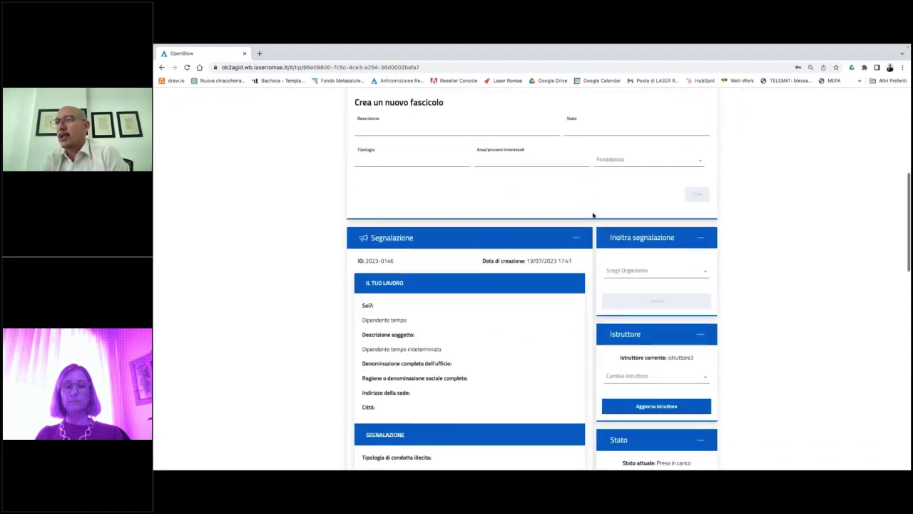
pyautogui.scroll(-4, 592, 215)
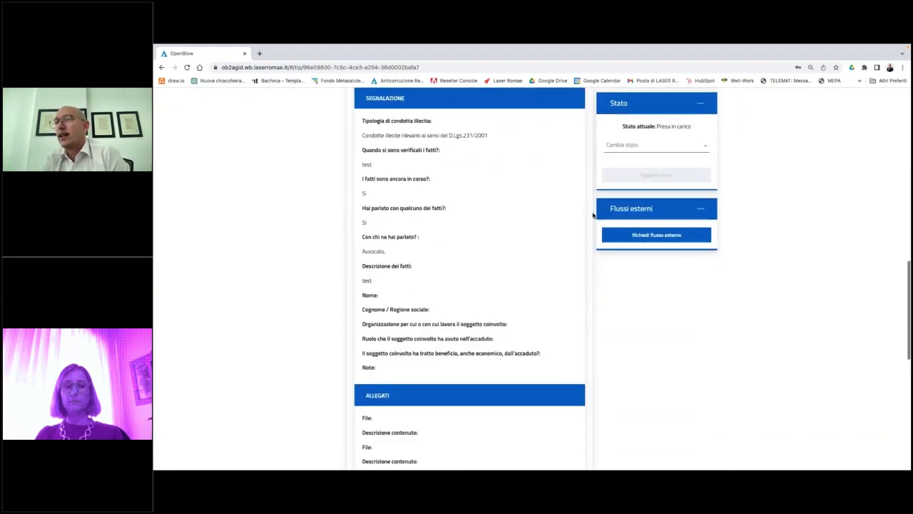
pyautogui.scroll(1, 592, 215)
pyautogui.scroll(-2, 592, 215)
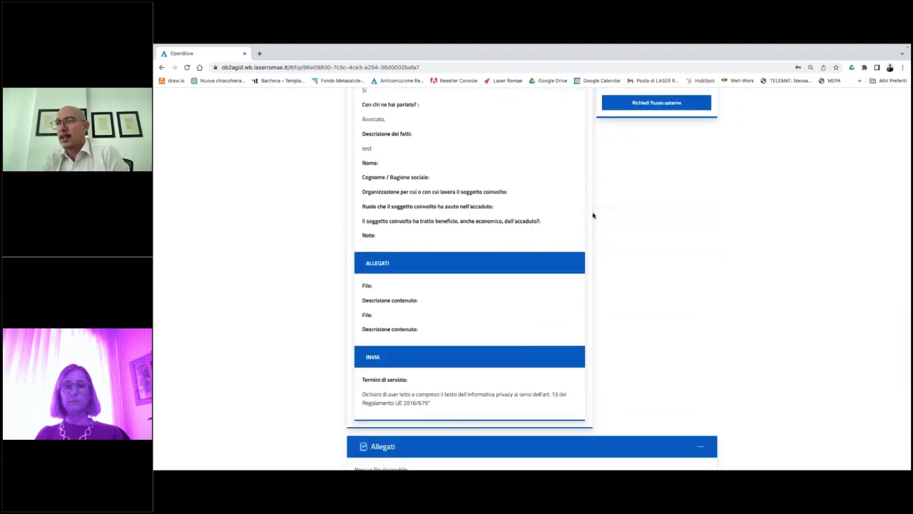
pyautogui.scroll(2, 592, 214)
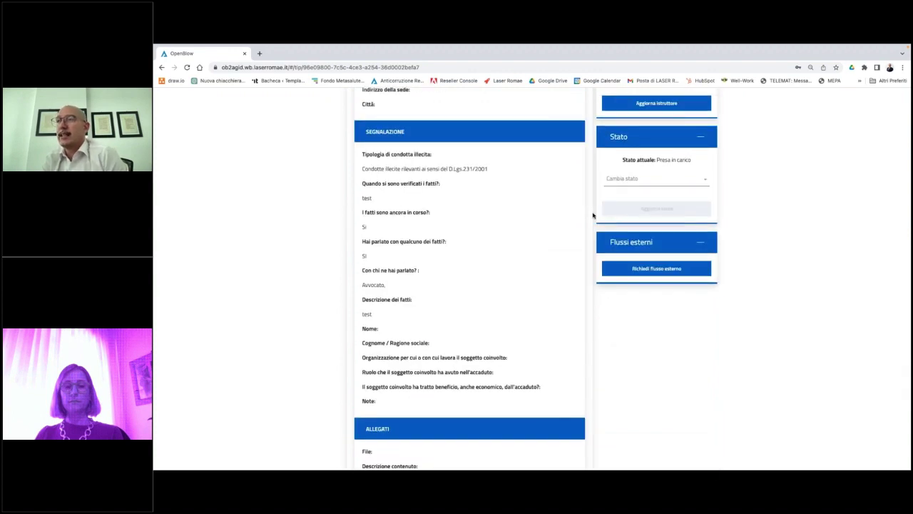
pyautogui.scroll(1, 592, 215)
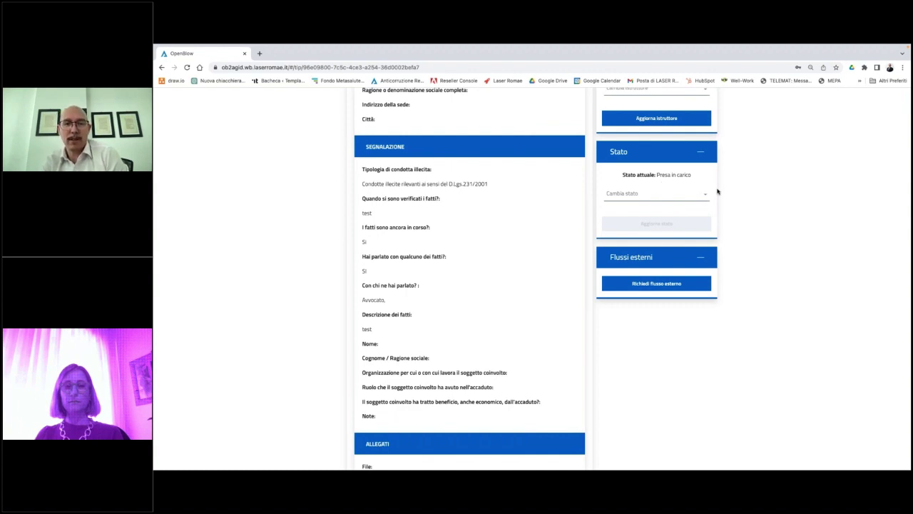
# Pick In istruttoria as report 2023-0146's new status, apply and confirm it.
pyautogui.click(649, 193)
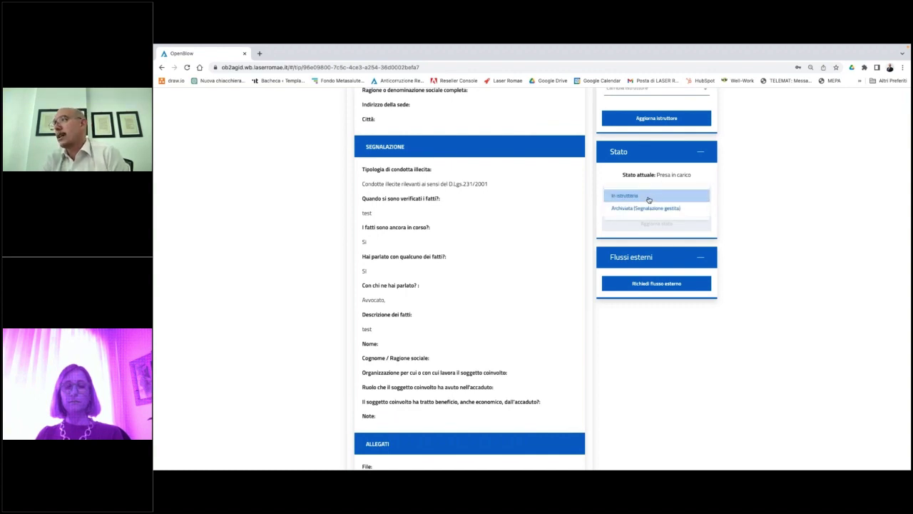
pyautogui.click(649, 196)
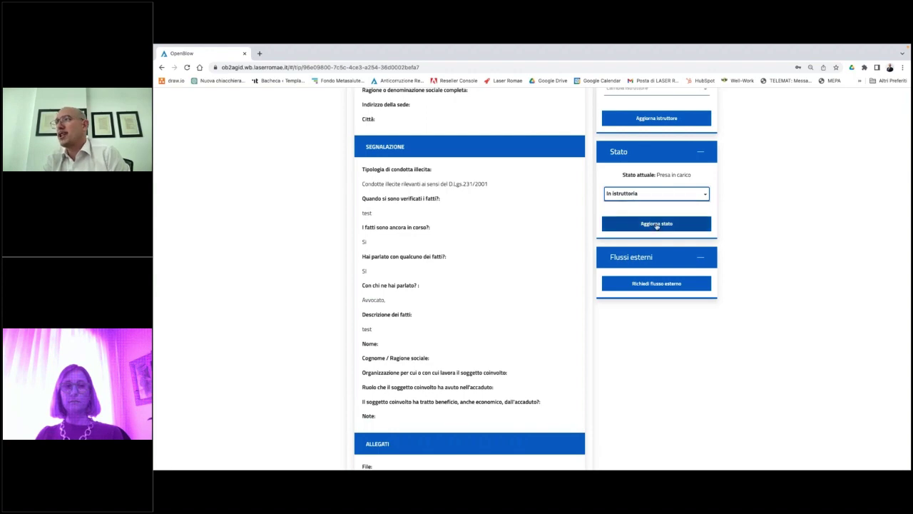
pyautogui.click(656, 223)
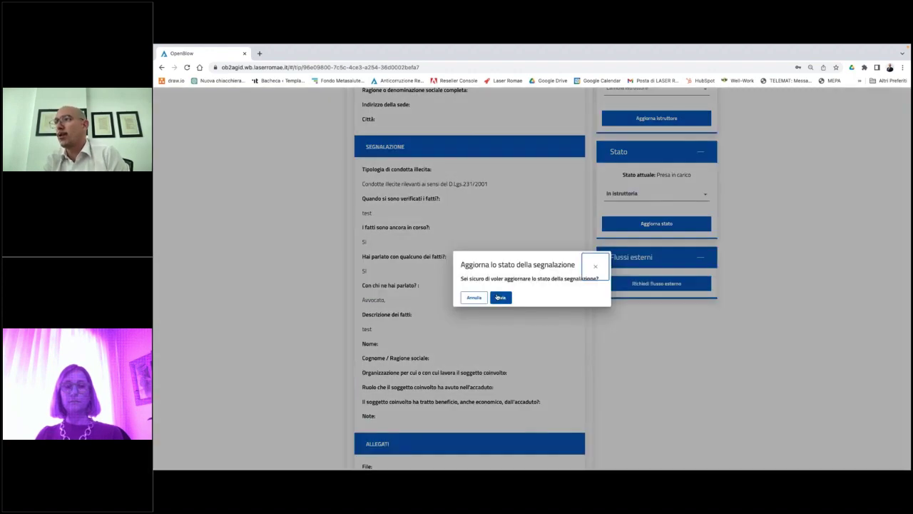
pyautogui.click(501, 297)
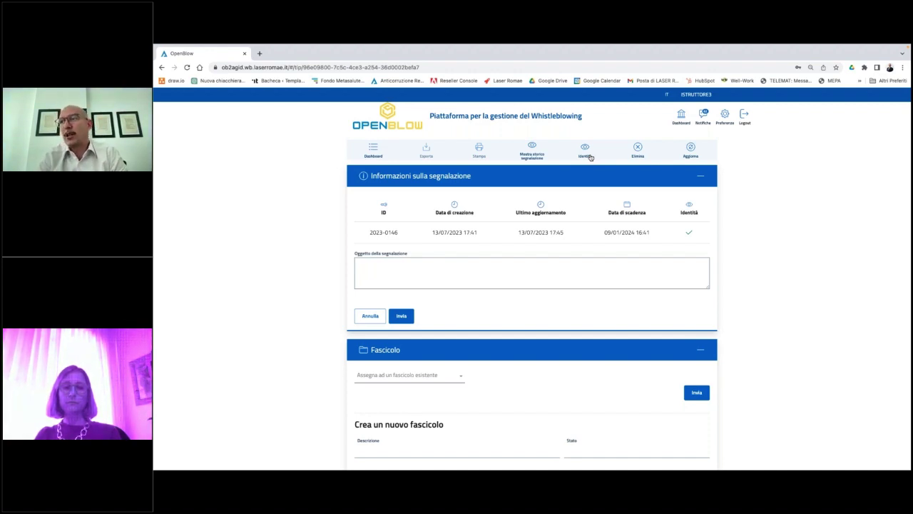
# Request access to the reporter's identity giving 'test' as the reason.
pyautogui.click(586, 155)
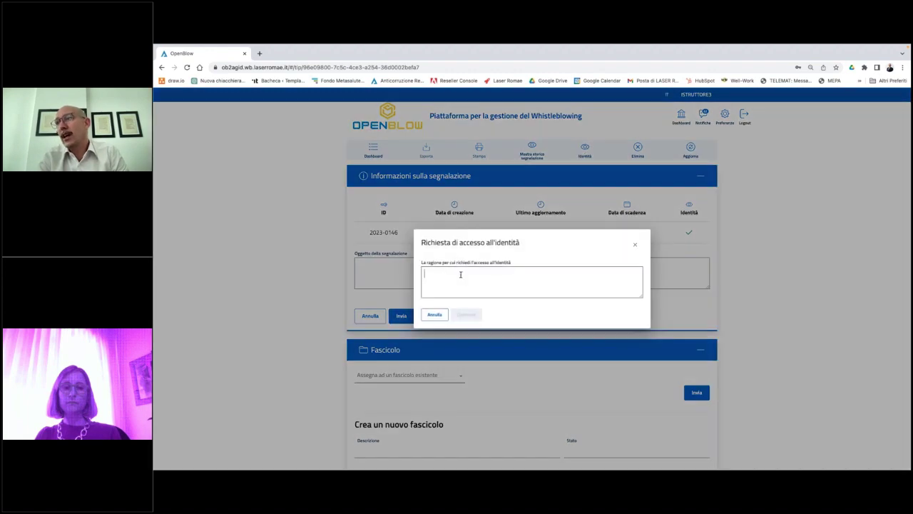
pyautogui.write('test')
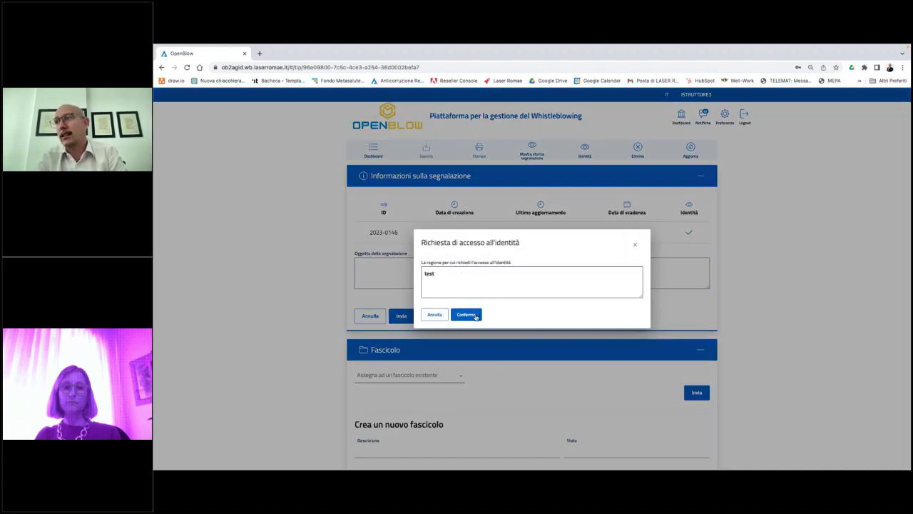
pyautogui.click(477, 318)
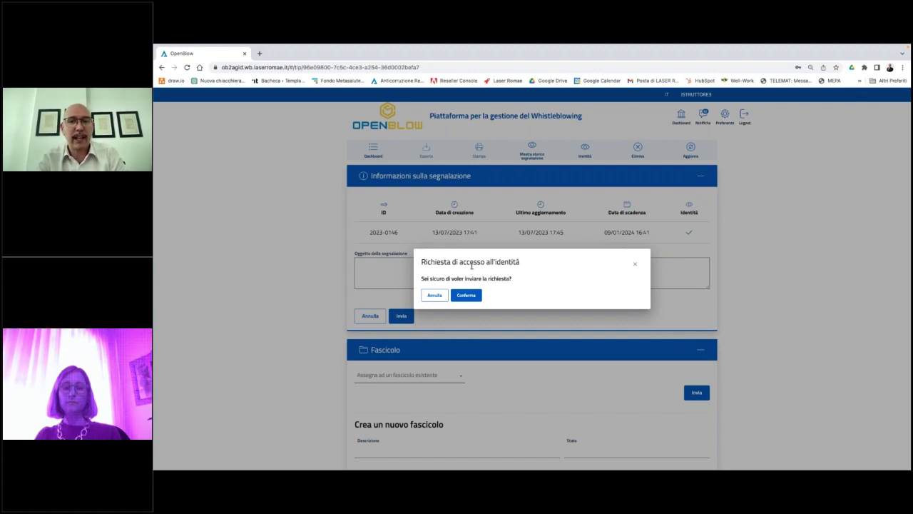
pyautogui.click(466, 294)
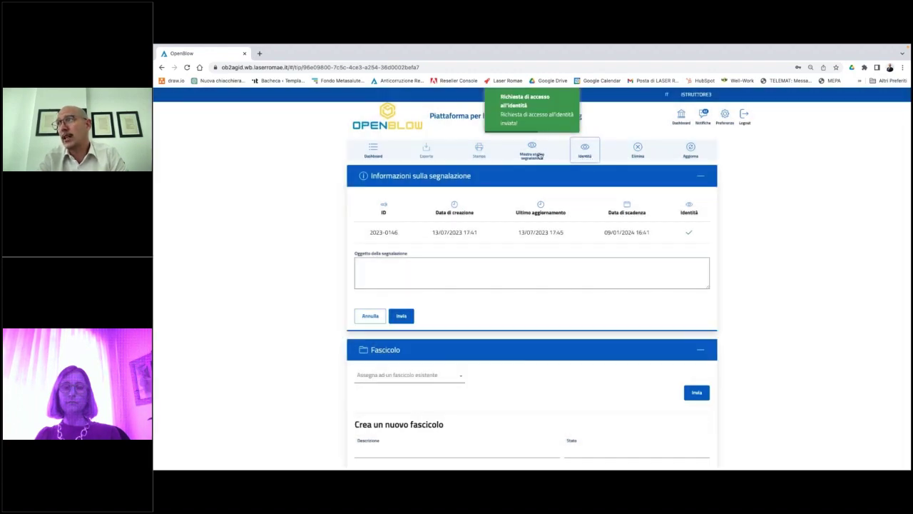
# Check the report history for the logged identity request, then close it.
pyautogui.click(540, 155)
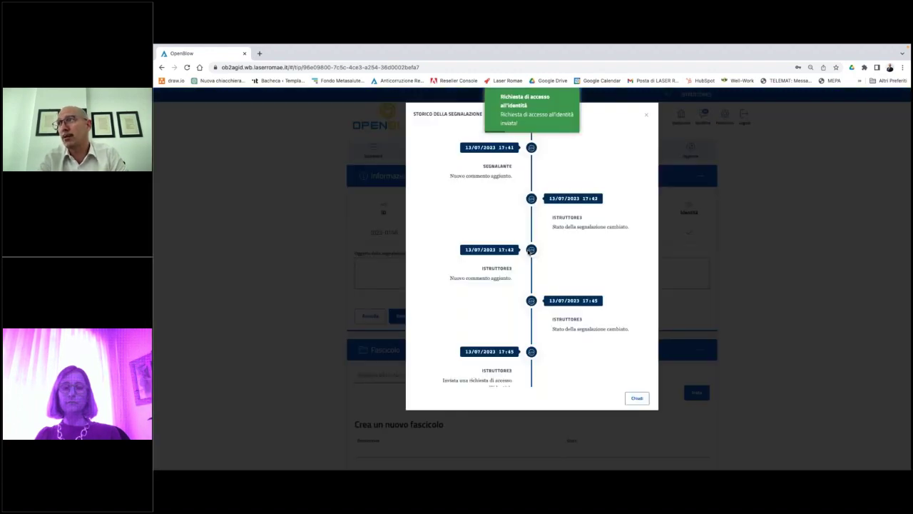
pyautogui.scroll(-2, 556, 328)
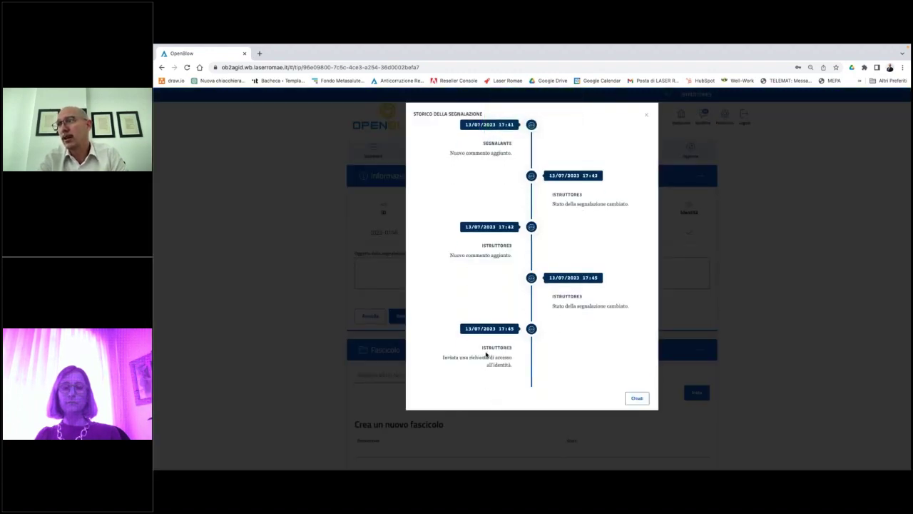
pyautogui.click(636, 398)
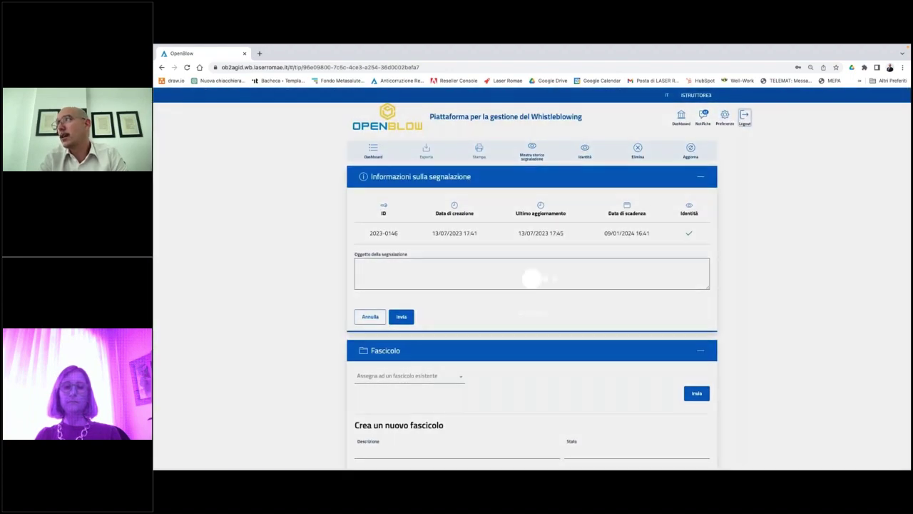
# Sign out as investigator and sign in with the saved custodian account.
pyautogui.click(744, 116)
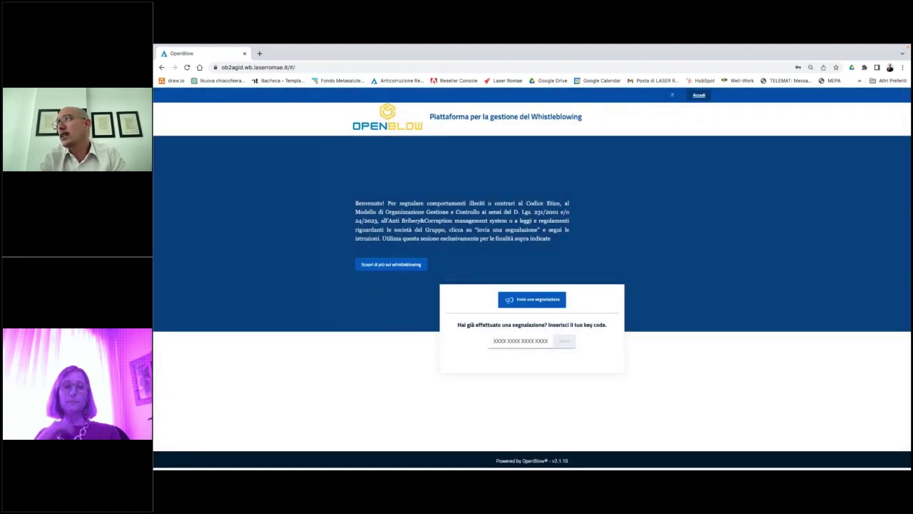
pyautogui.click(483, 192)
pyautogui.doubleClick(483, 192)
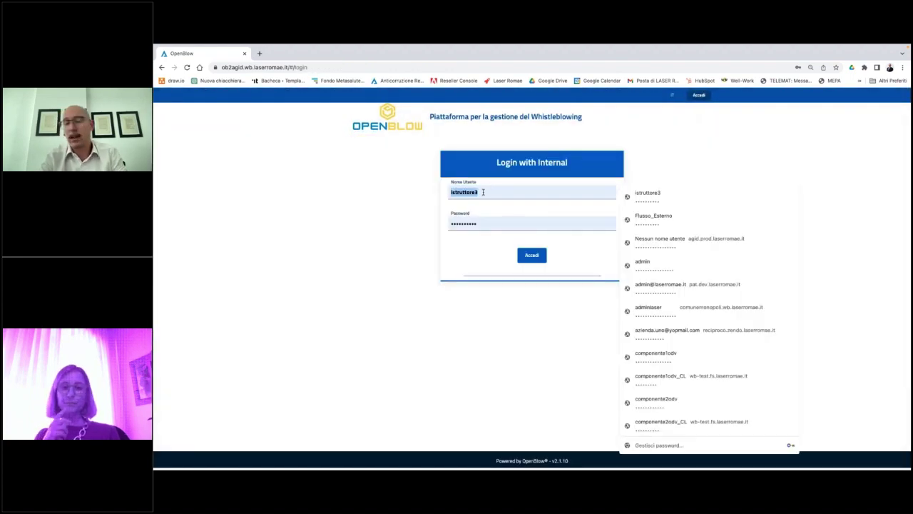
pyautogui.write('custode2')
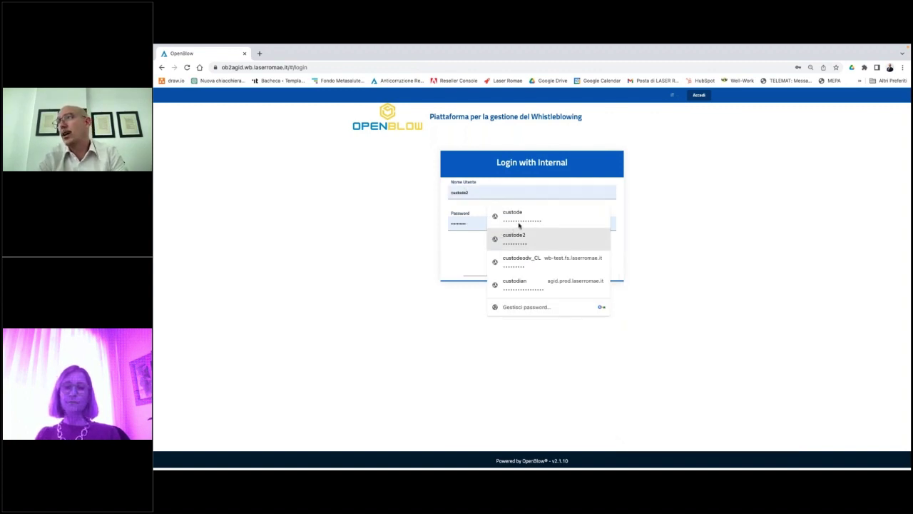
pyautogui.click(512, 235)
pyautogui.click(525, 256)
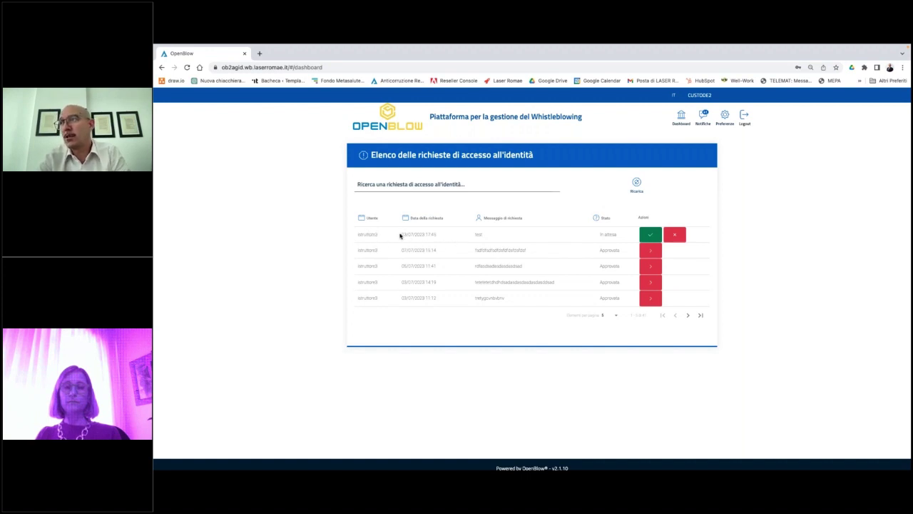
# Approve the pending identity access request, confirm, and log out.
pyautogui.moveTo(355, 235)
pyautogui.mouseDown()
pyautogui.moveTo(488, 235)
pyautogui.moveTo(491, 244)
pyautogui.mouseUp()
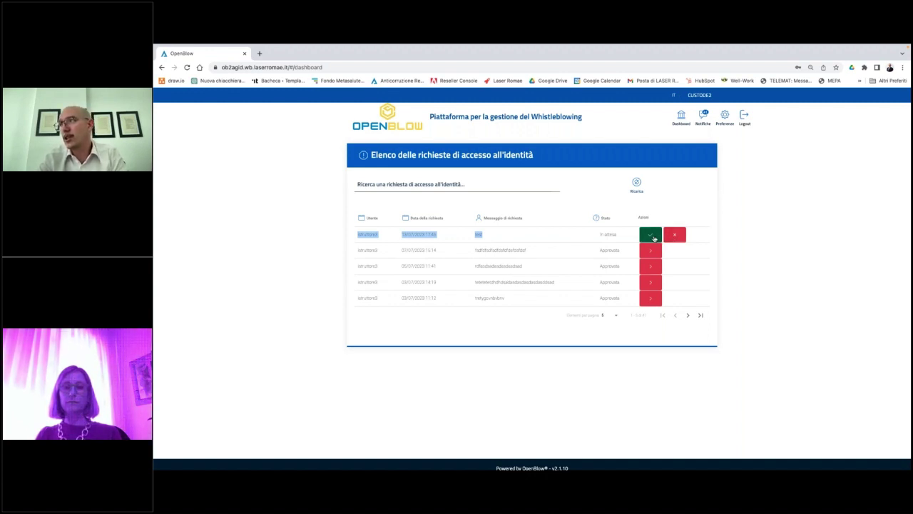
pyautogui.click(652, 237)
pyautogui.click(470, 372)
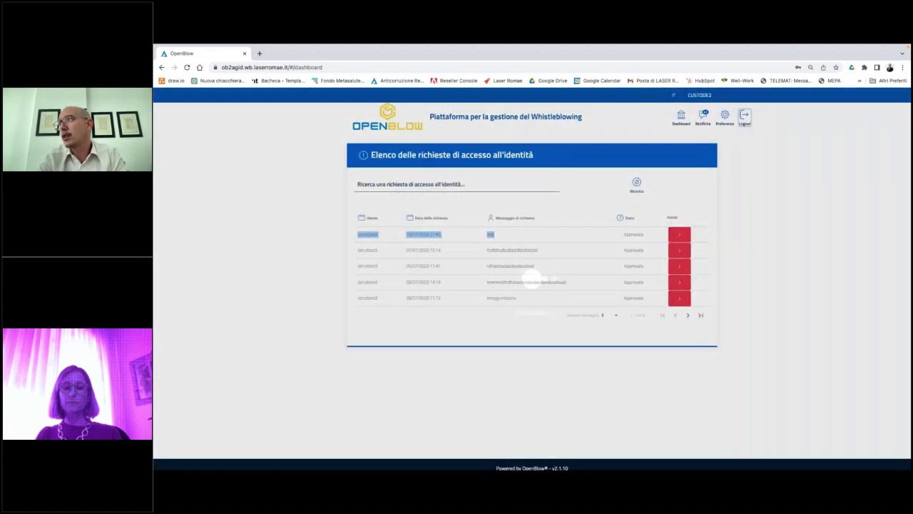
pyautogui.click(745, 118)
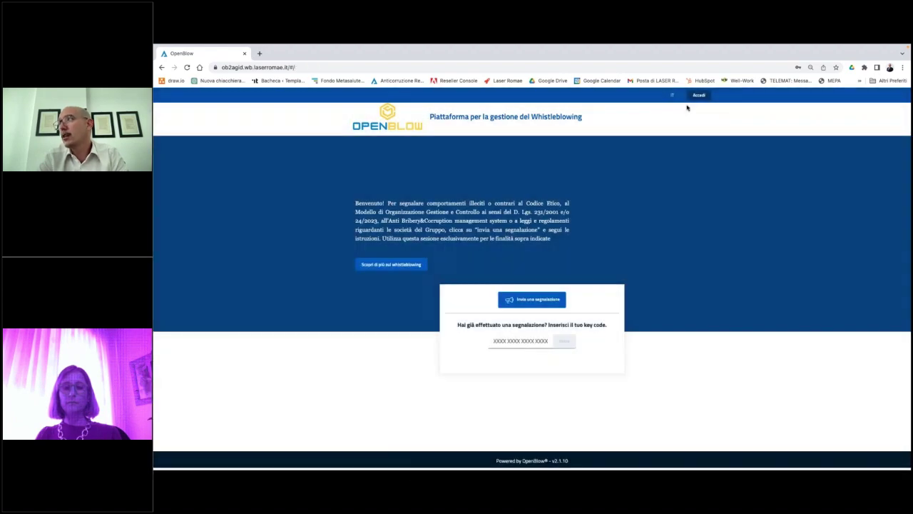
# Sign in with the saved investigator account and view the revealed reporter identity.
pyautogui.click(694, 96)
pyautogui.doubleClick(497, 190)
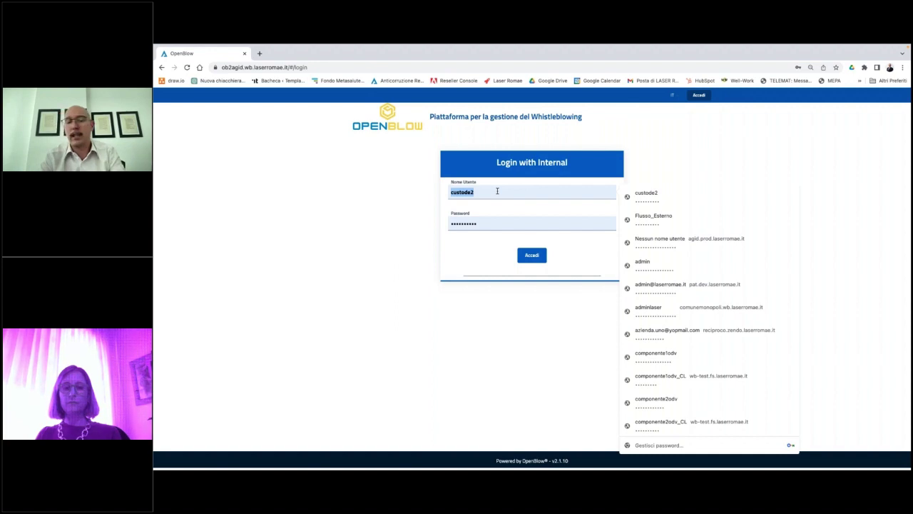
pyautogui.write('istruttore3')
pyautogui.click(499, 284)
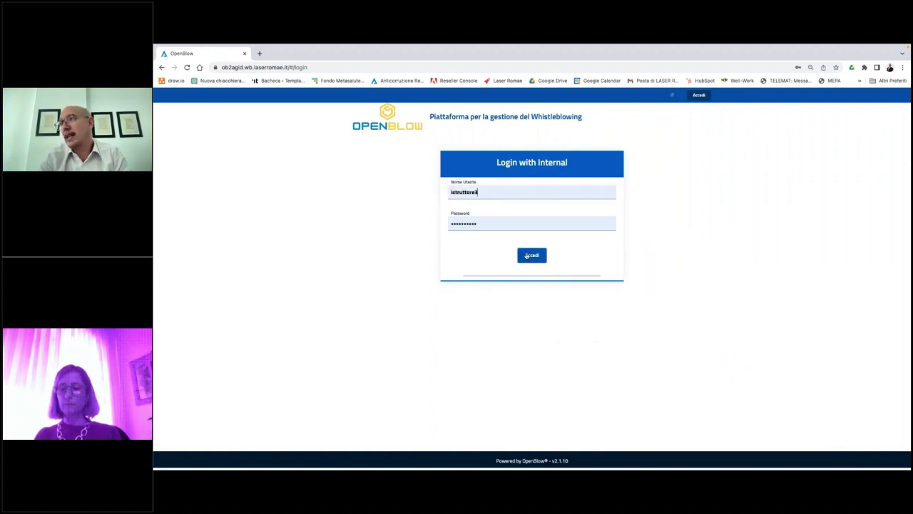
pyautogui.click(528, 255)
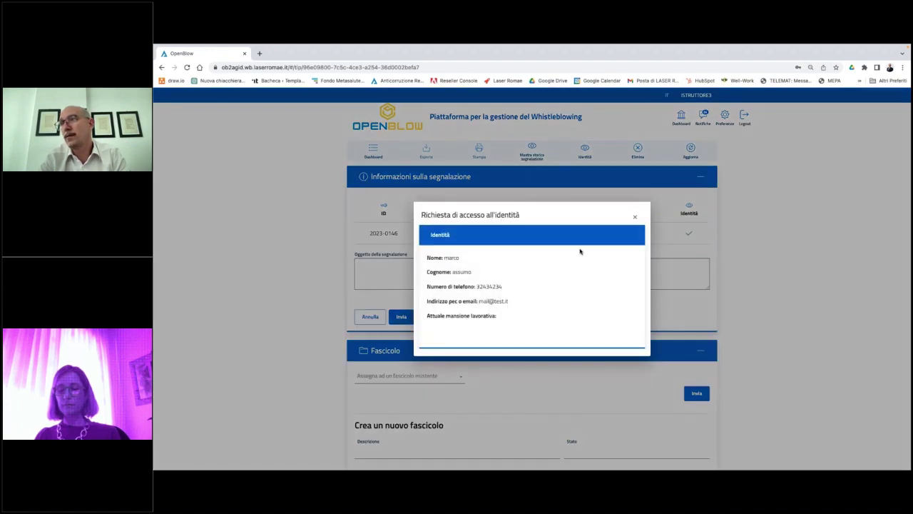
pyautogui.click(635, 217)
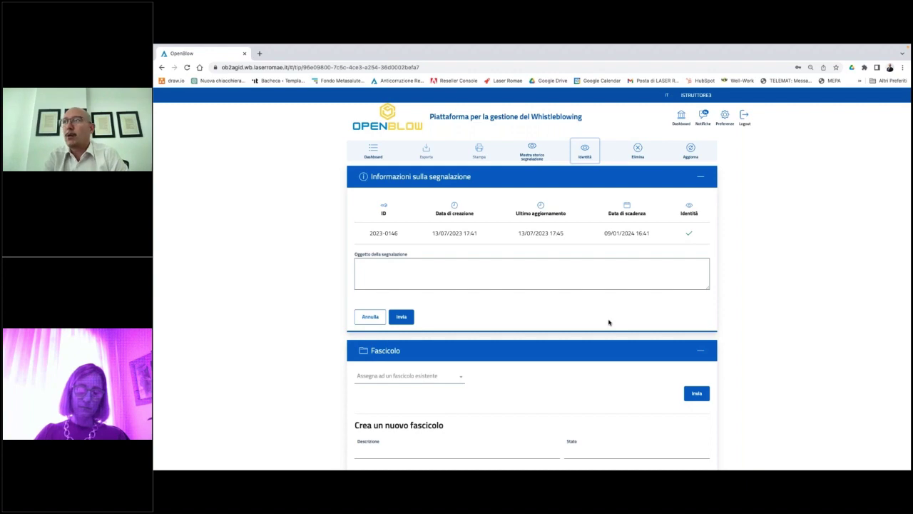
# Go back to the Dashboard and log out of the investigator account.
pyautogui.click(373, 151)
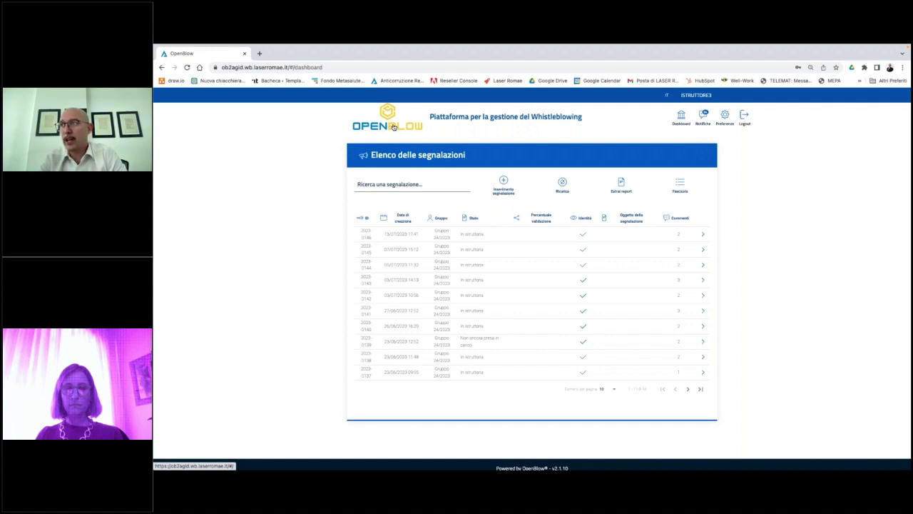
pyautogui.click(744, 116)
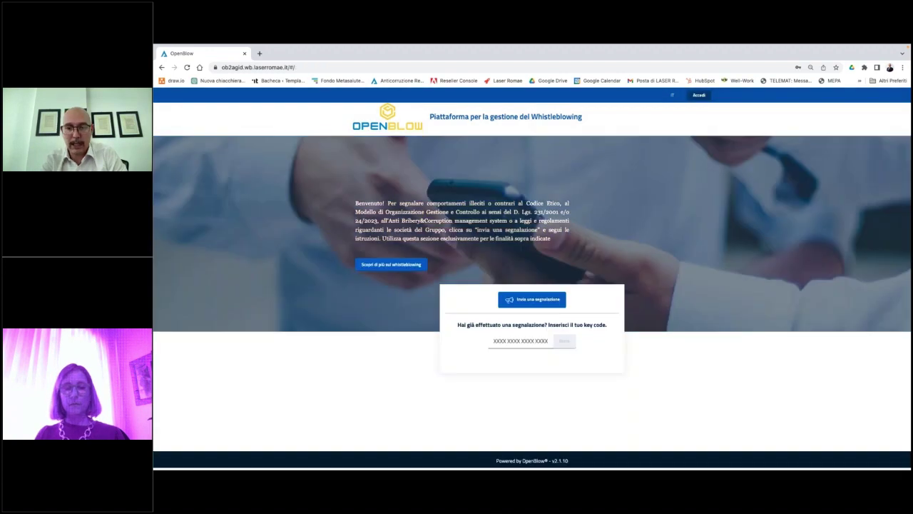